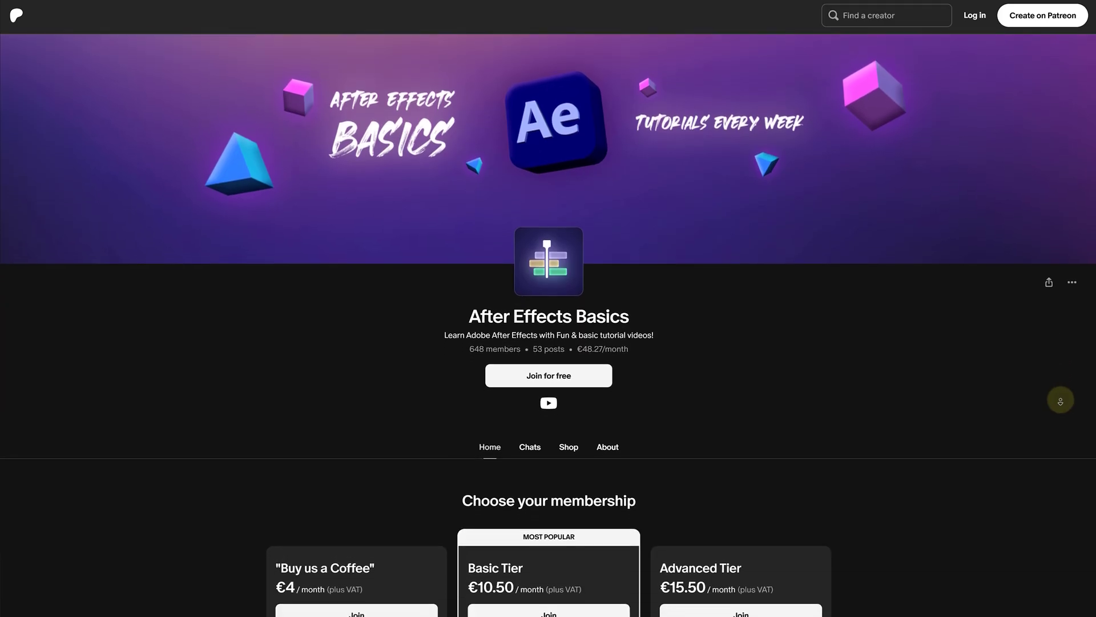
- Apply the 3D Camera Tracker to the Hologram Footage layer from the Tracker panel
{"action": "scroll", "coordinate": [548, 343], "scroll_direction": "down", "scroll_amount": 3}
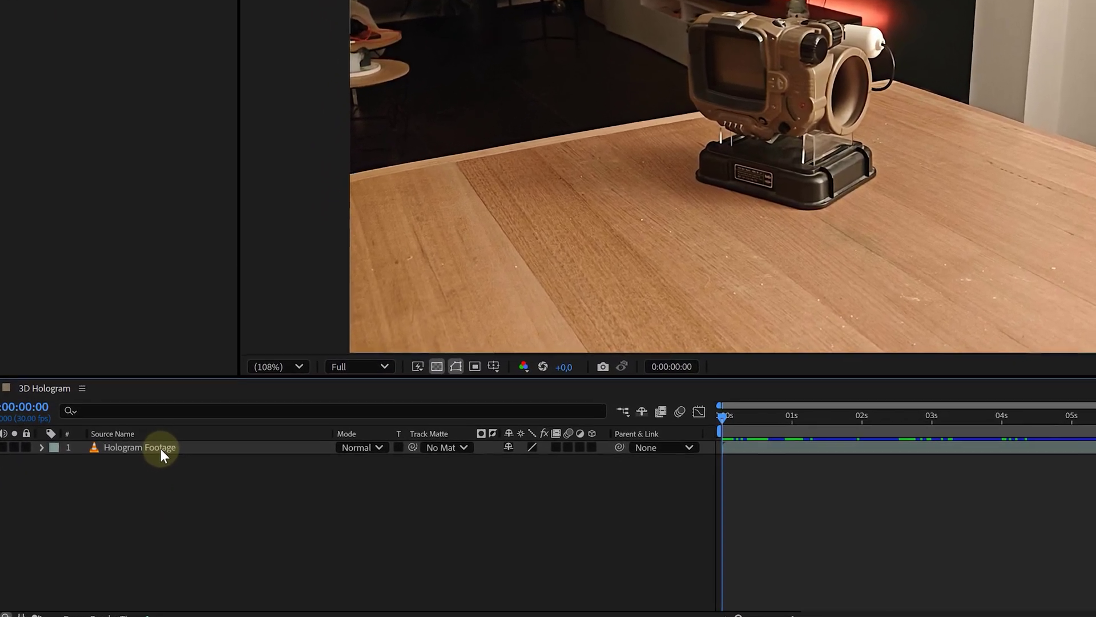
{"action": "left_click", "coordinate": [162, 451]}
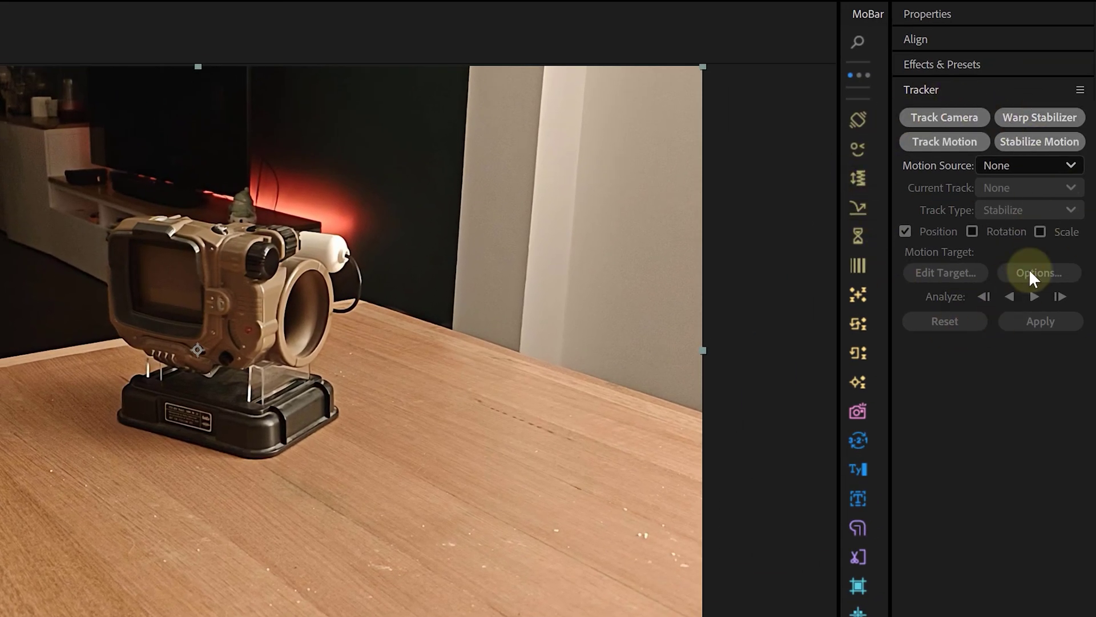
{"action": "left_click", "coordinate": [251, 10]}
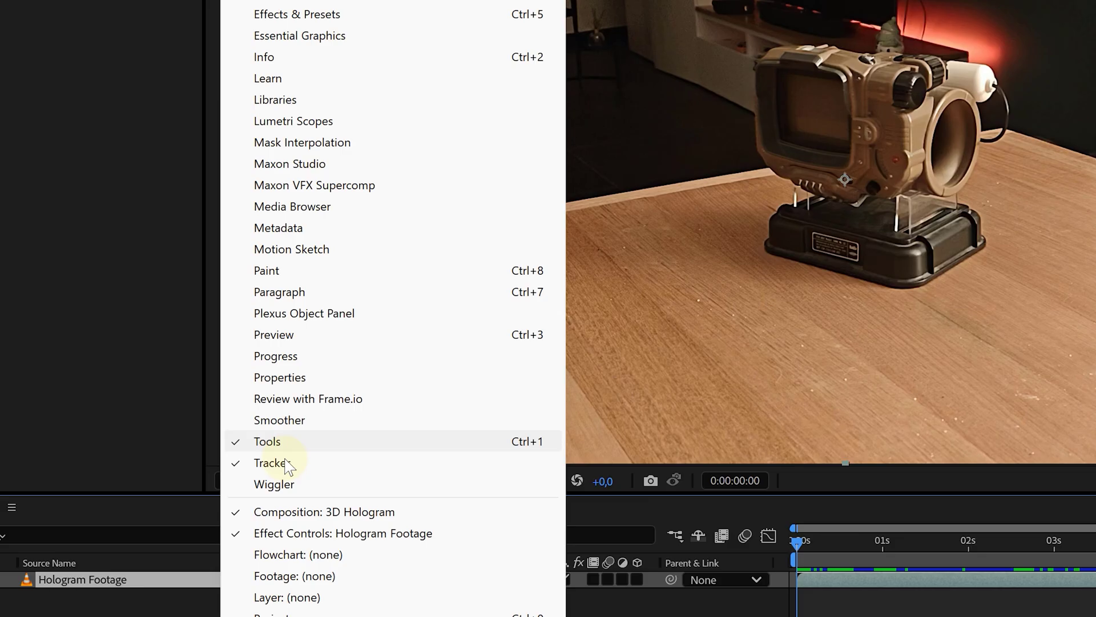
{"action": "left_click", "coordinate": [302, 467]}
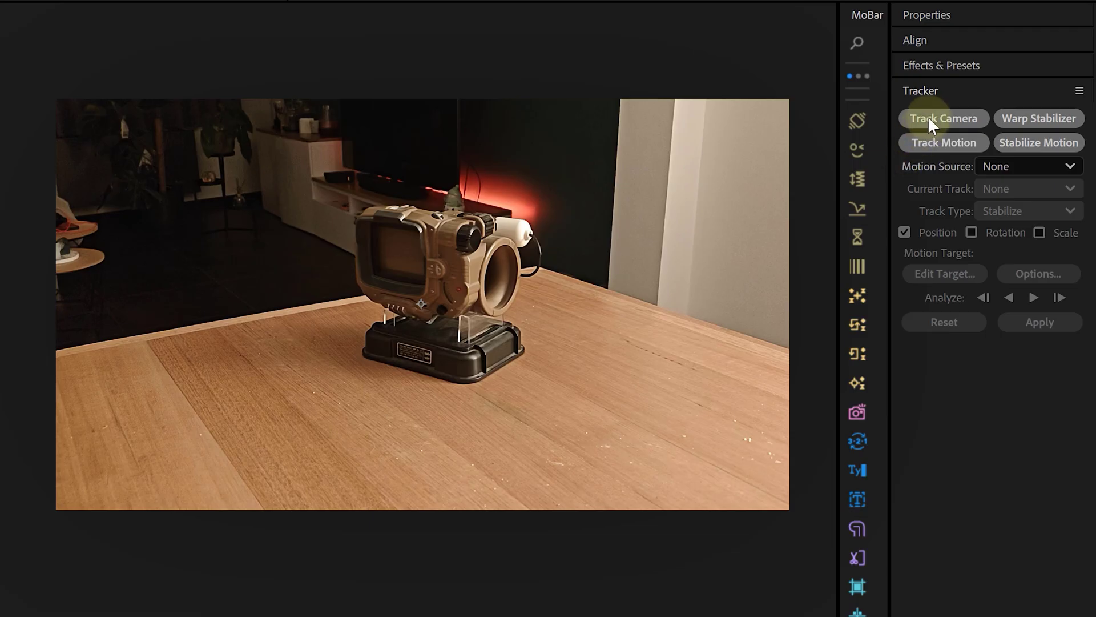
{"action": "left_click", "coordinate": [930, 117]}
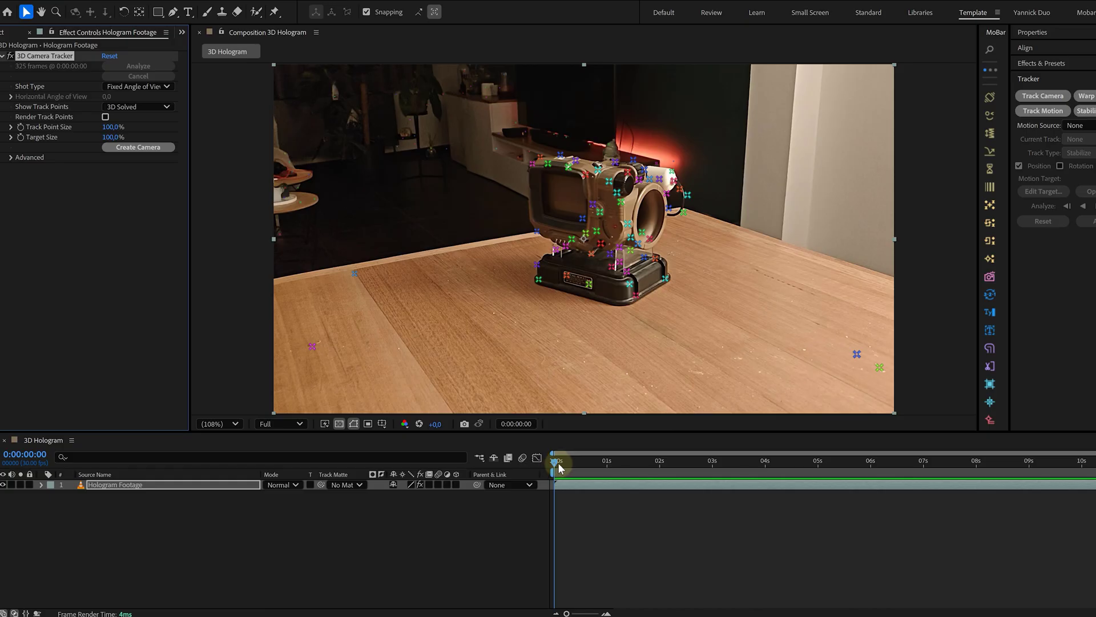
- Set a tracked point on the table as the ground plane and origin
{"action": "left_click_drag", "start_coordinate": [558, 462], "coordinate": [1025, 451]}
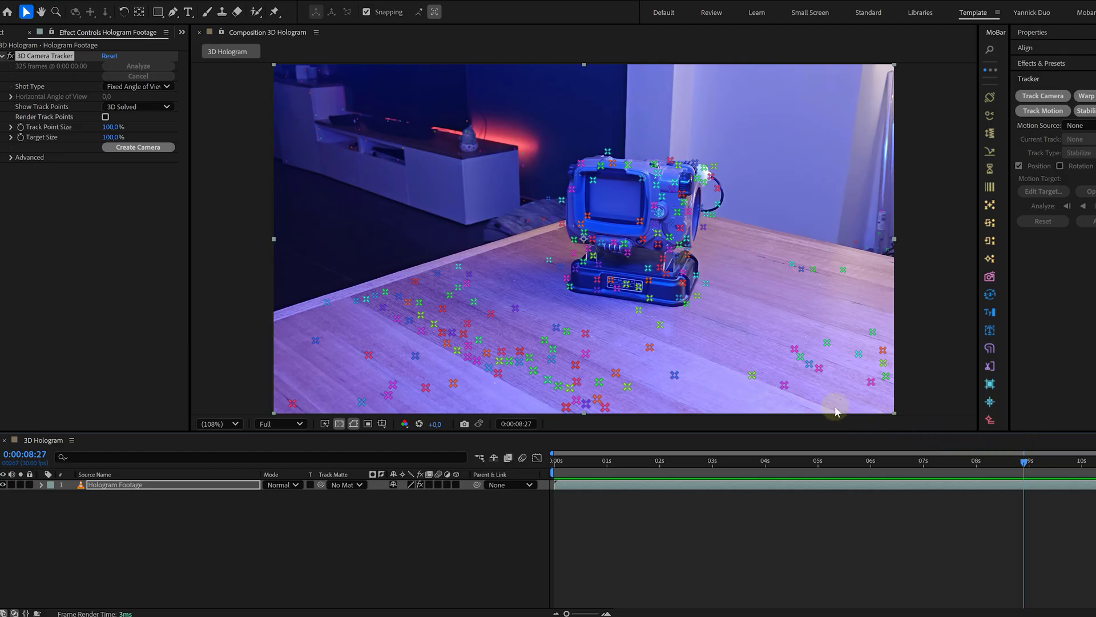
{"action": "right_click", "coordinate": [567, 374]}
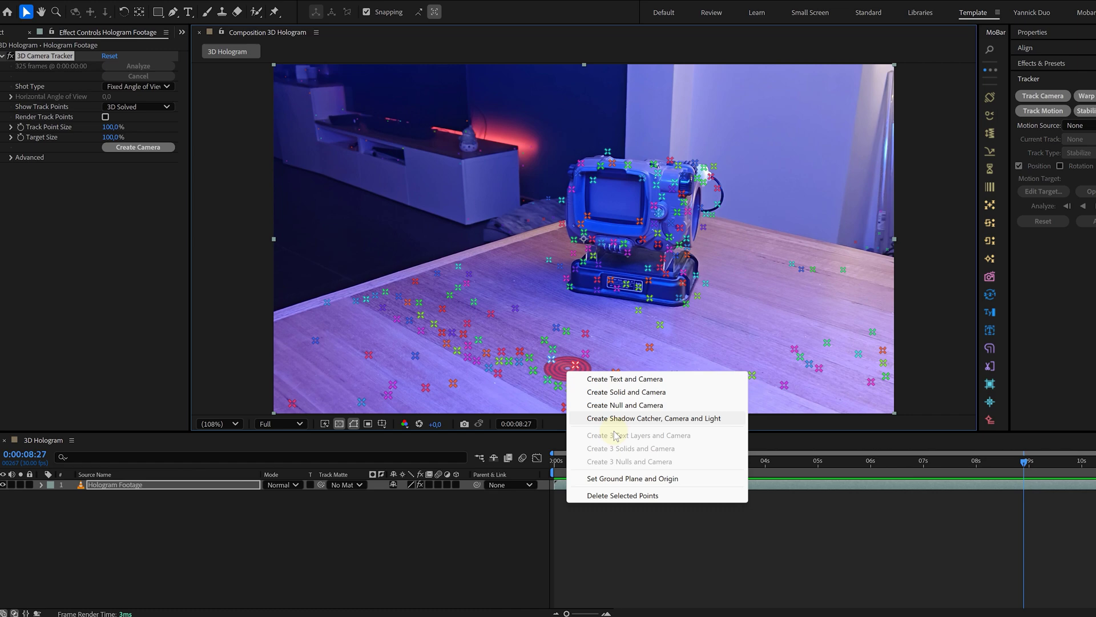
{"action": "left_click", "coordinate": [616, 479]}
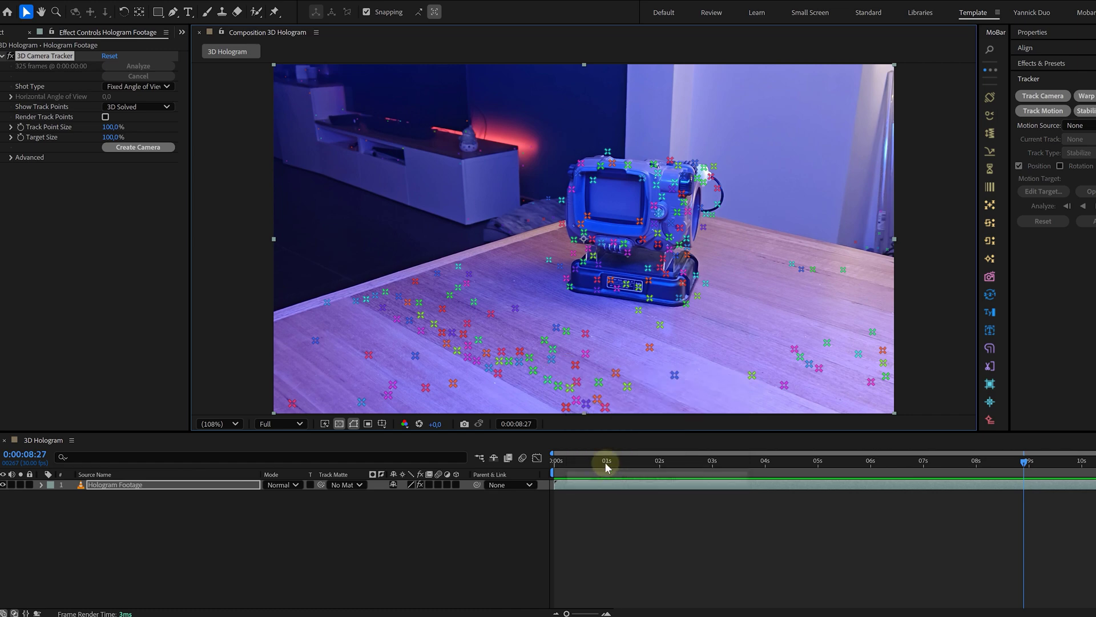
- Create a tracked solid and a 3D Tracker Camera at that table point
{"action": "right_click", "coordinate": [568, 371]}
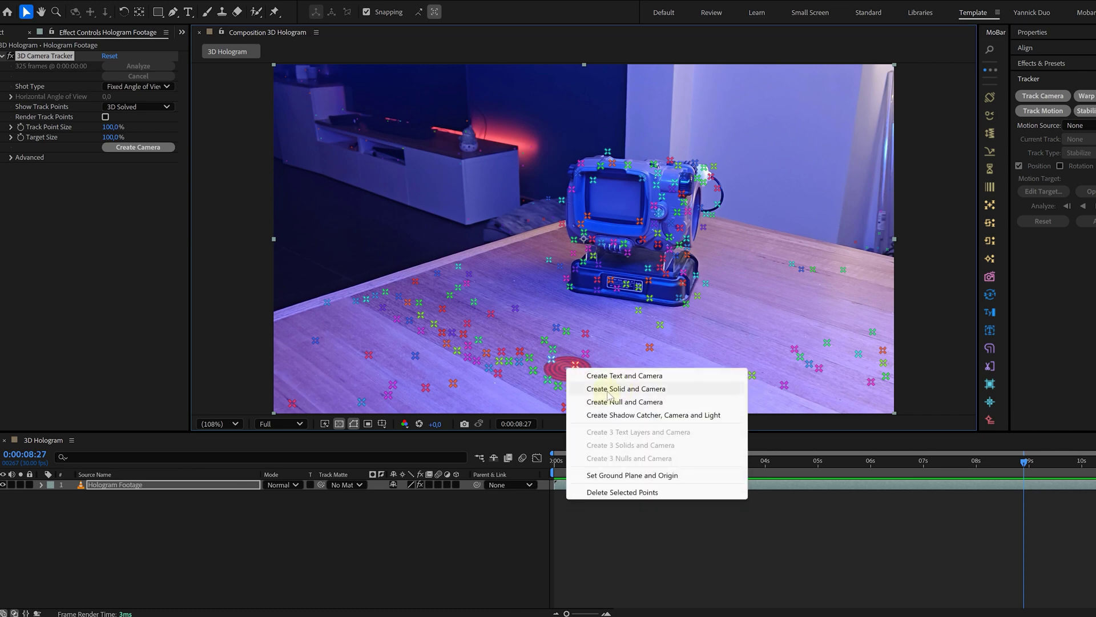
{"action": "left_click", "coordinate": [638, 391]}
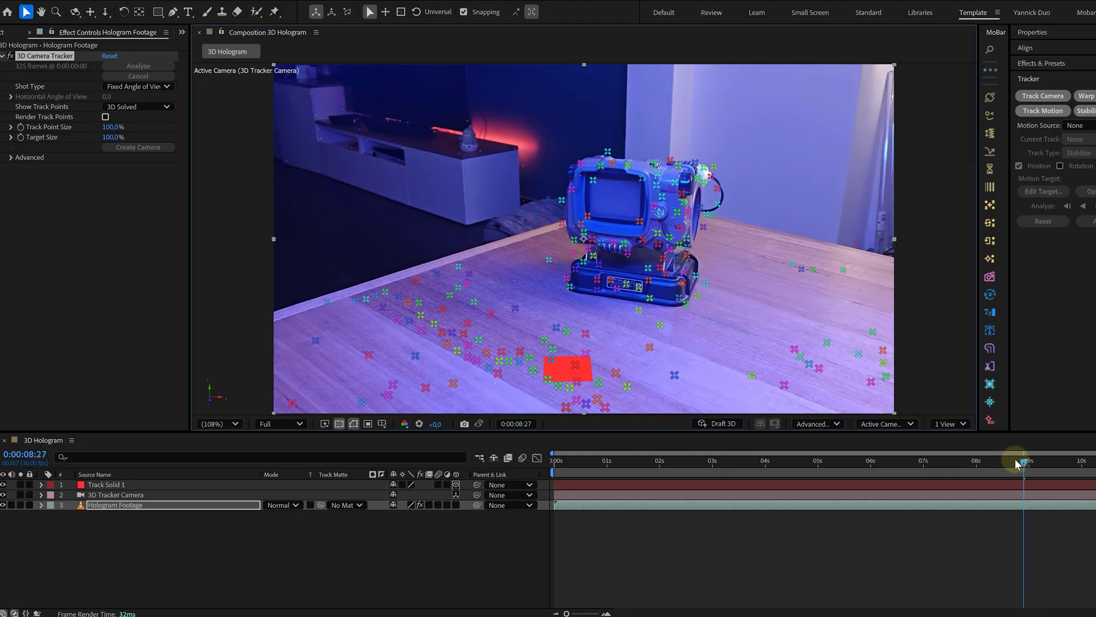
{"action": "left_click_drag", "start_coordinate": [1018, 464], "coordinate": [951, 488]}
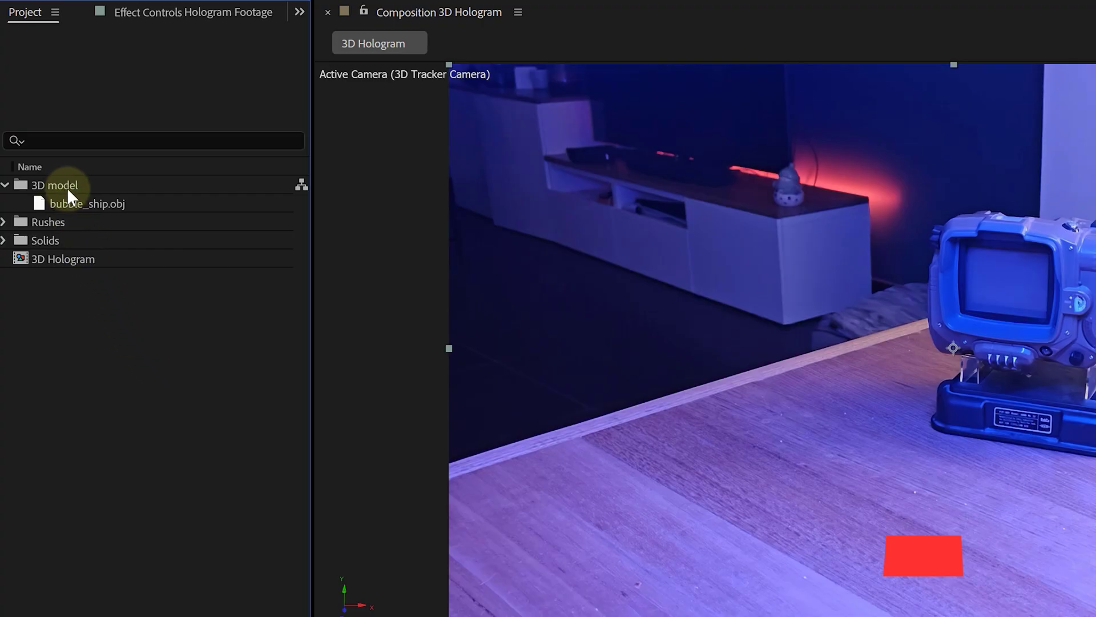
- Add bubble_ship.obj to the comp and position it on the table near the device
{"action": "left_click", "coordinate": [91, 204]}
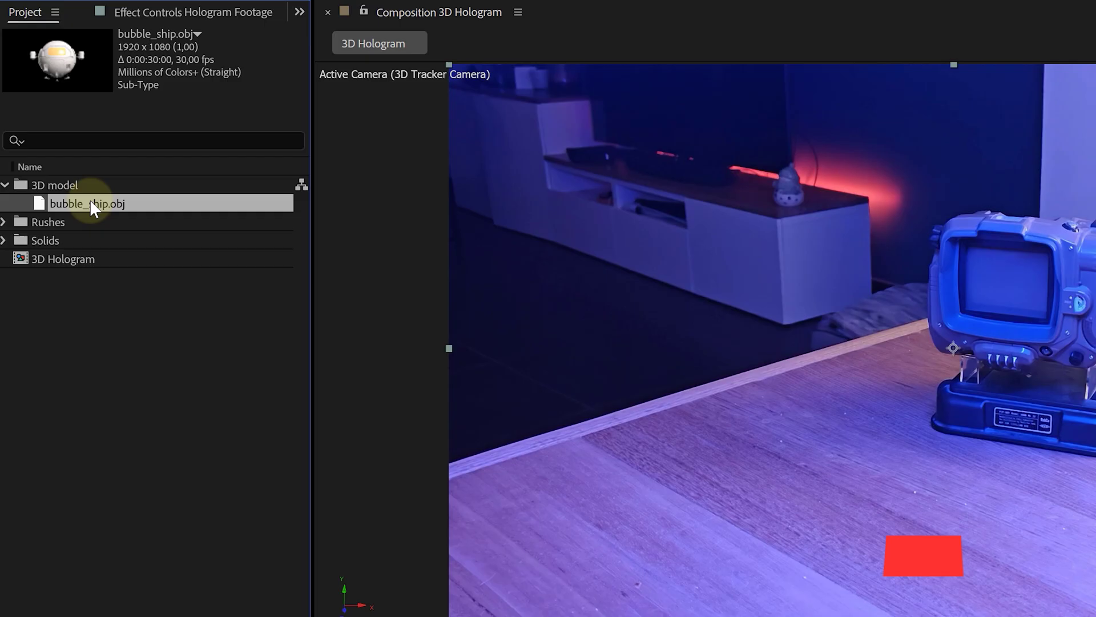
{"action": "left_click_drag", "start_coordinate": [90, 203], "coordinate": [961, 376]}
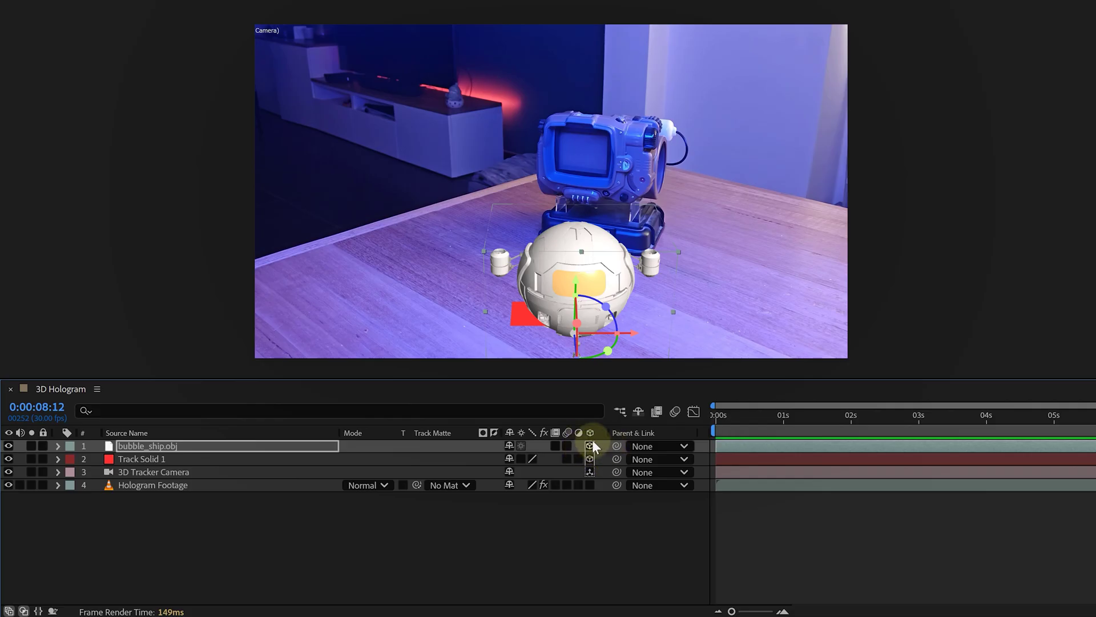
{"action": "mouse_move", "coordinate": [577, 285]}
{"action": "left_mouse_down"}
{"action": "mouse_move", "coordinate": [631, 298]}
{"action": "mouse_move", "coordinate": [595, 291]}
{"action": "mouse_move", "coordinate": [571, 231]}
{"action": "mouse_move", "coordinate": [588, 271]}
{"action": "left_mouse_up"}
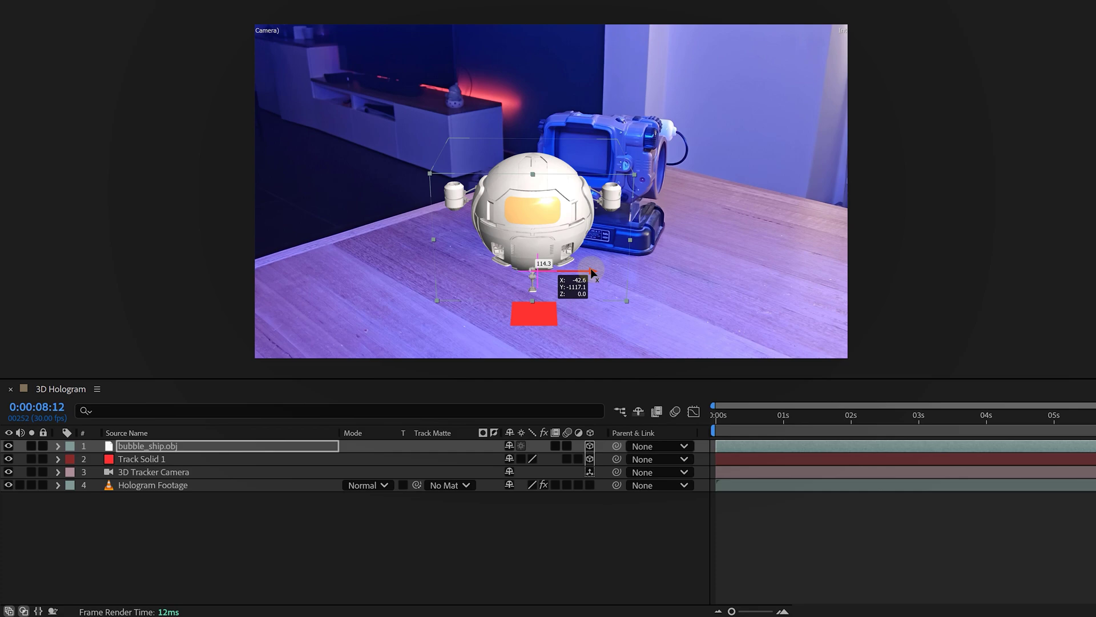
- Give the ship's Y Rotation the expression time*35
{"action": "left_click", "coordinate": [58, 446]}
{"action": "left_click", "coordinate": [97, 537], "text": "alt"}
{"action": "type", "text": "time*"}
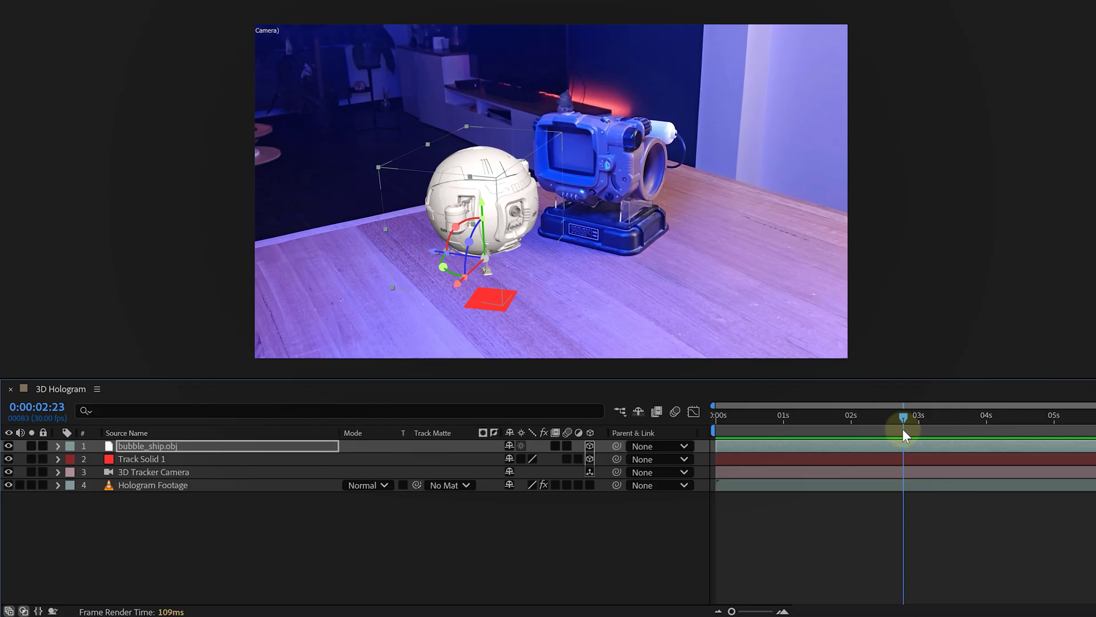
- Duplicate 3D Tracker Camera and pre-compose the copy with bubble_ship.obj as 'Spaceship'
{"action": "left_click", "coordinate": [158, 472]}
{"action": "key", "text": "ctrl+d"}
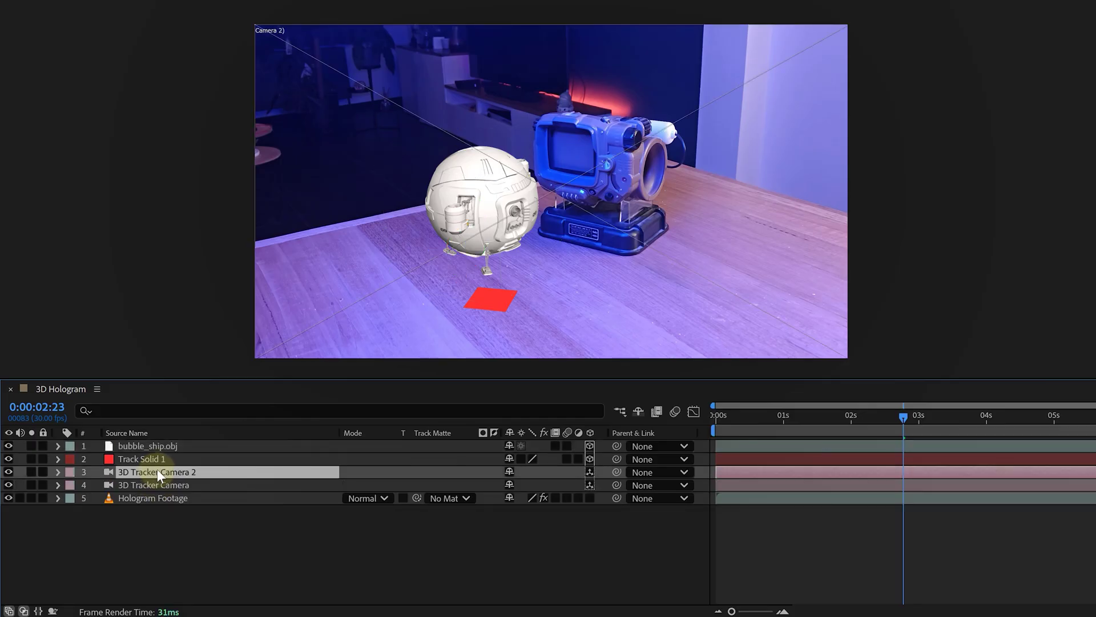
{"action": "left_click", "coordinate": [167, 443], "text": "ctrl"}
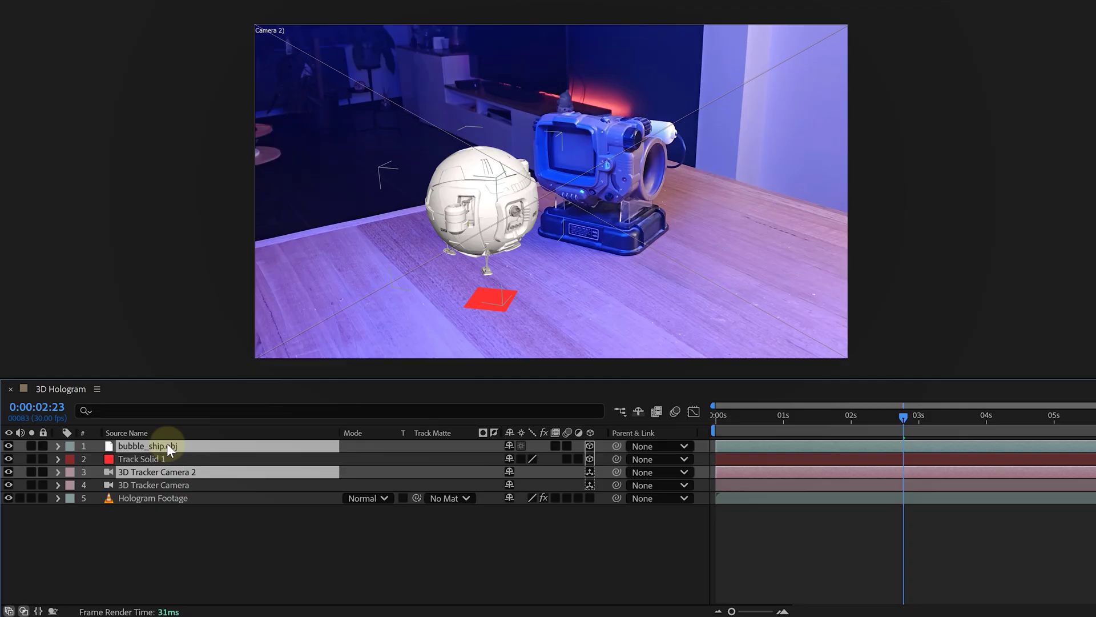
{"action": "right_click", "coordinate": [166, 443]}
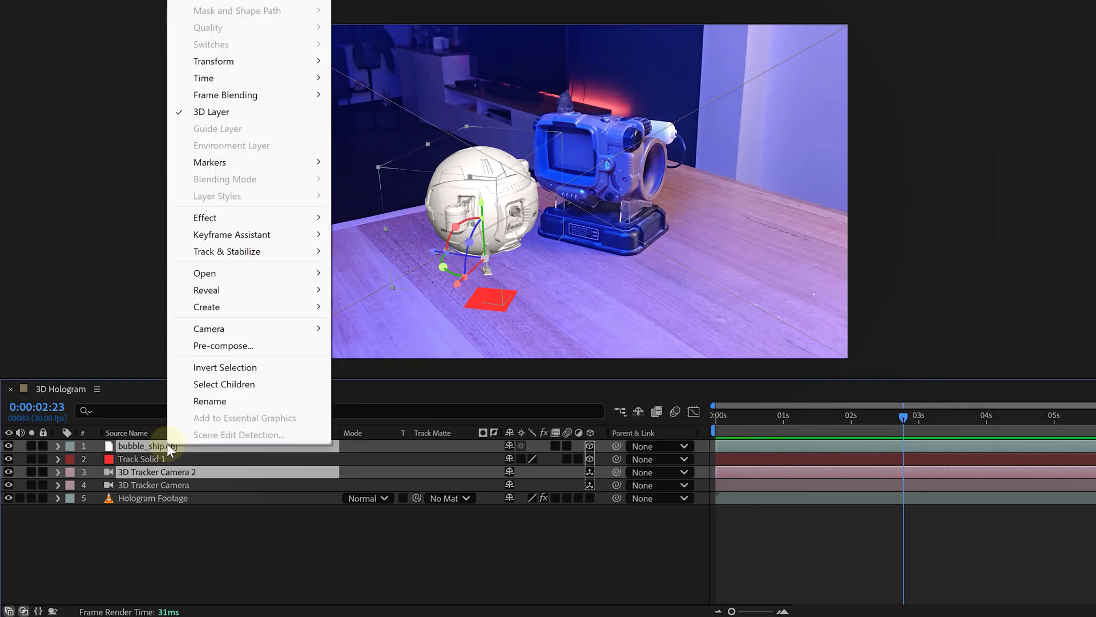
{"action": "left_click", "coordinate": [237, 345]}
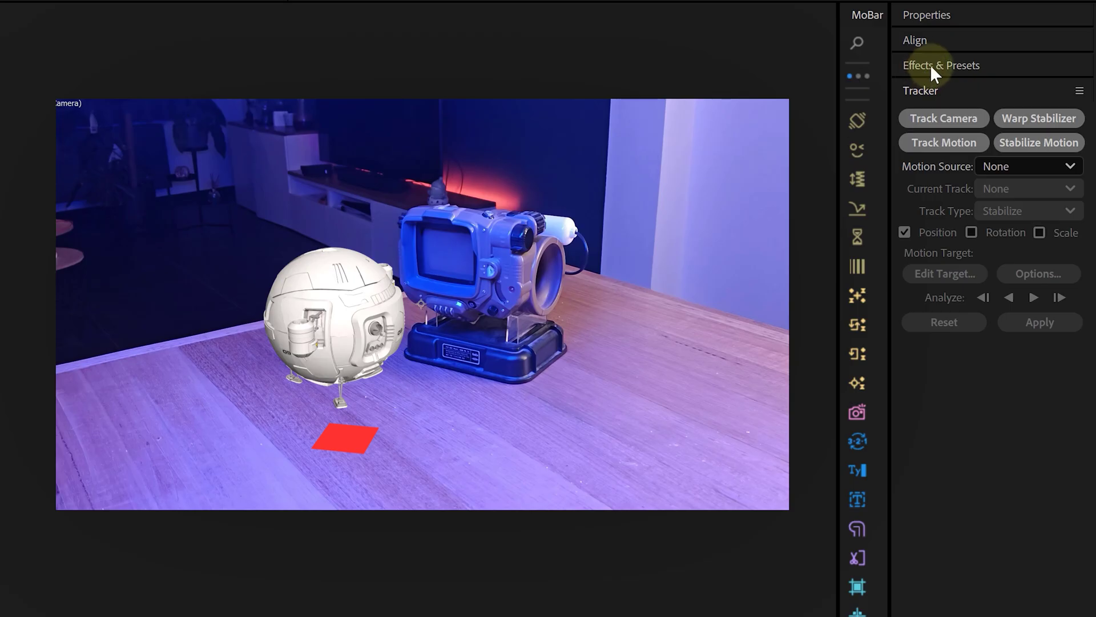
- Apply Tritone to Spaceship with a bright blue 0084FF midtone
{"action": "left_click", "coordinate": [932, 80]}
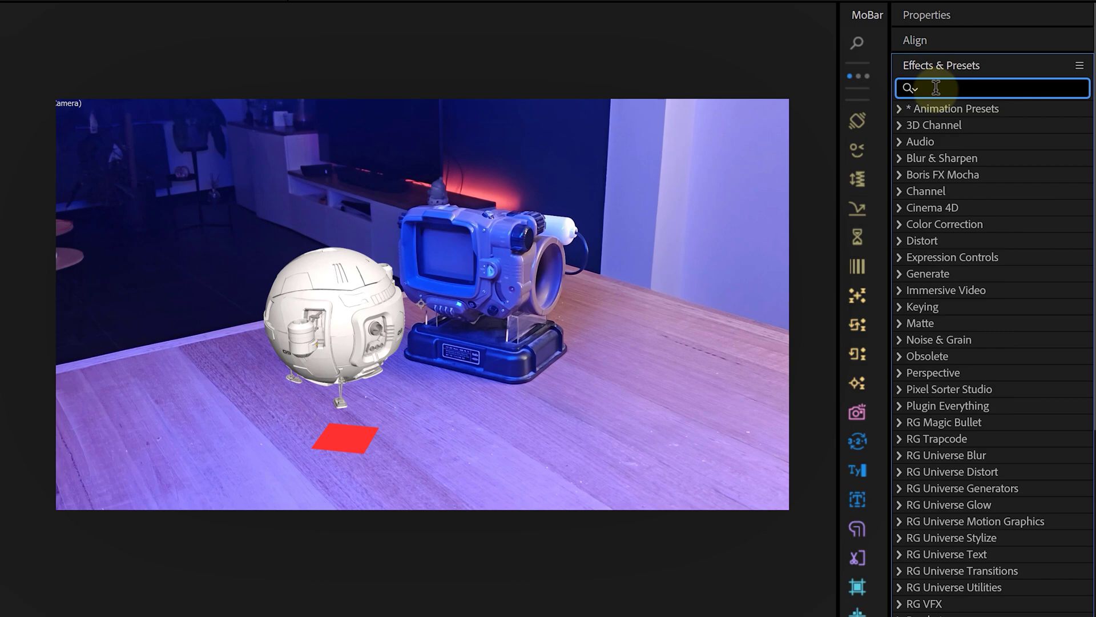
{"action": "type", "text": "tri"}
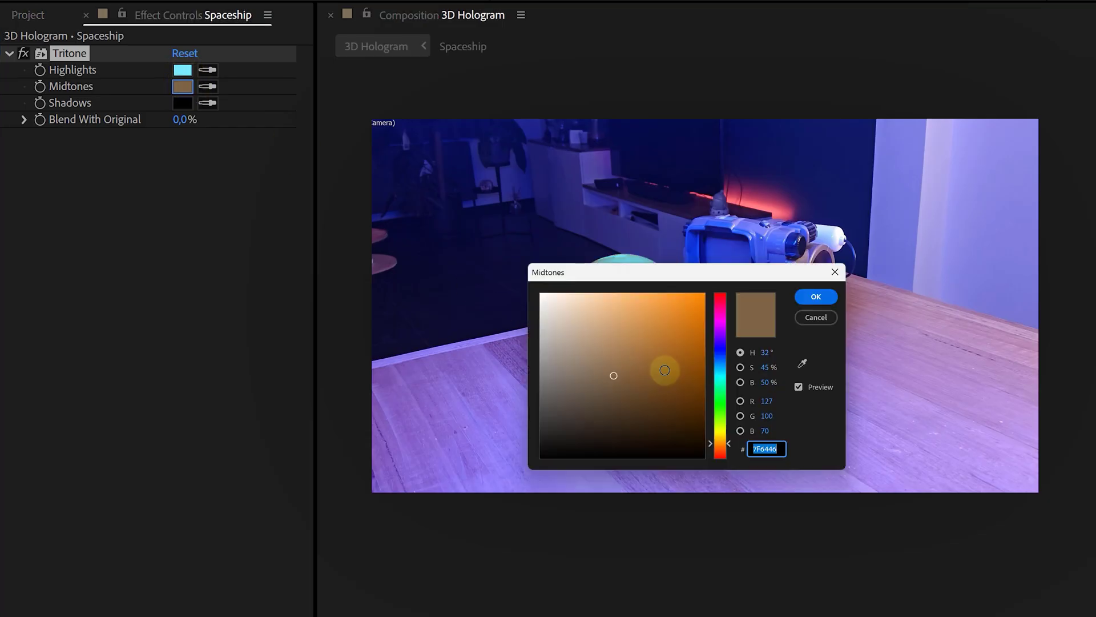
{"action": "left_click_drag", "start_coordinate": [664, 370], "coordinate": [703, 295]}
{"action": "left_click_drag", "start_coordinate": [720, 355], "coordinate": [728, 365]}
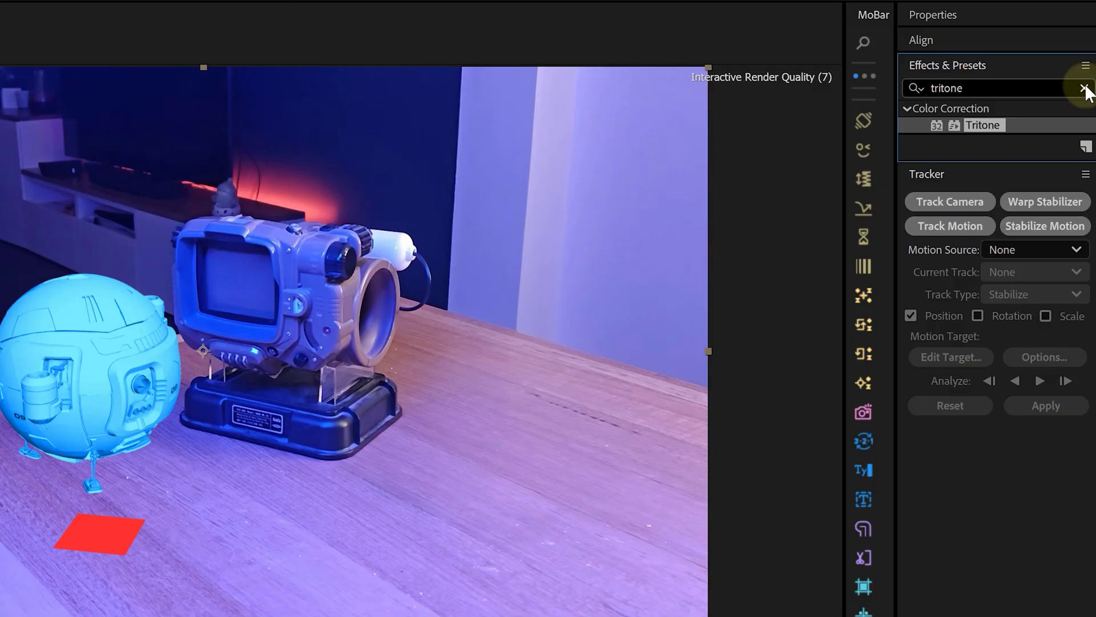
- Apply the Image - Special Effects preset 'Bad TV 2 - old' to the Spaceship layer
{"action": "left_click", "coordinate": [1086, 88]}
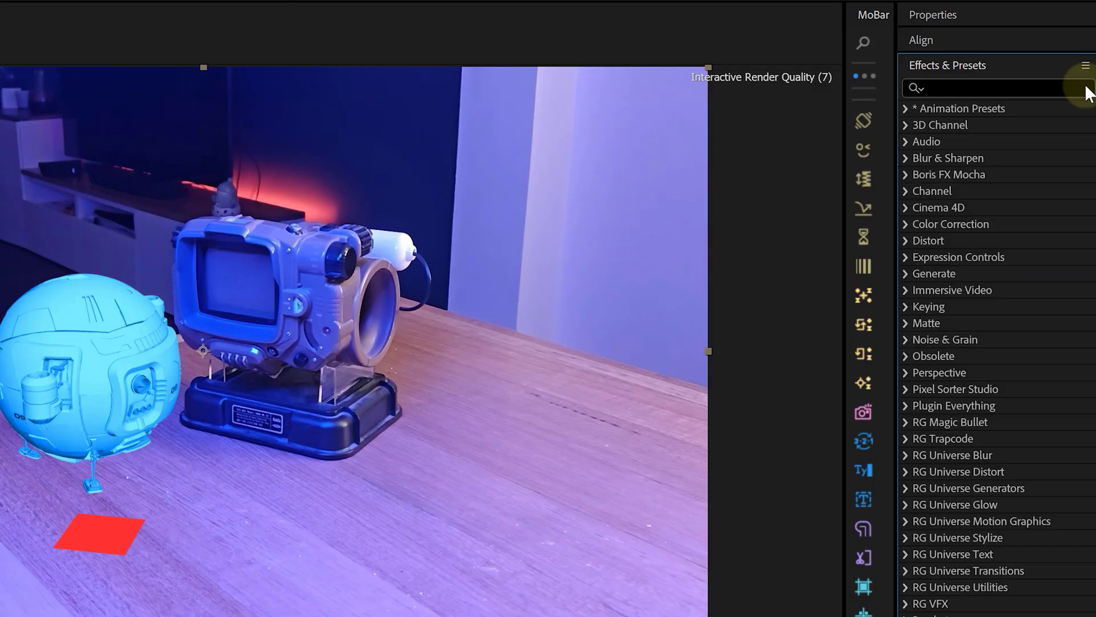
{"action": "left_click", "coordinate": [906, 108]}
{"action": "left_click", "coordinate": [922, 191]}
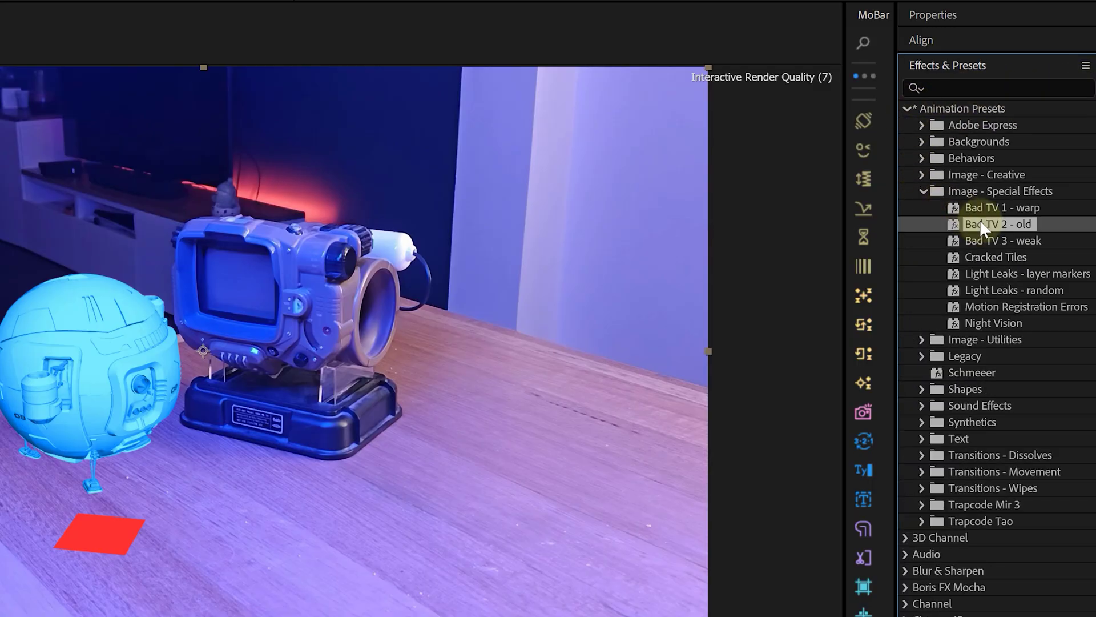
{"action": "left_click_drag", "start_coordinate": [979, 222], "coordinate": [206, 445]}
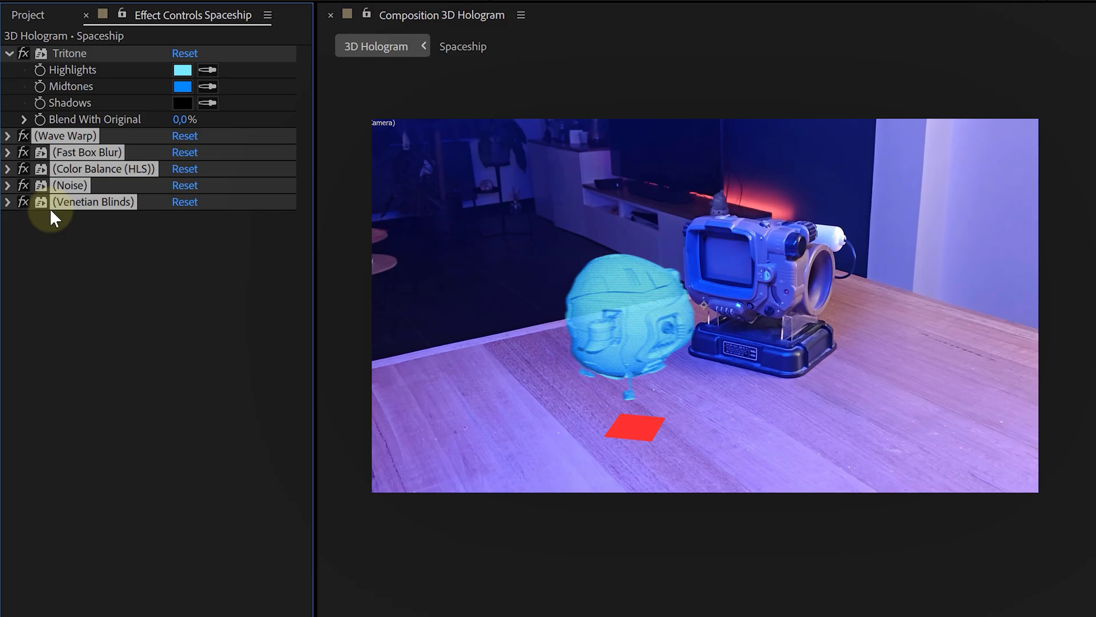
- Remove Wave Warp and set Fast Box Blur radius to 2
{"action": "left_click", "coordinate": [59, 136]}
{"action": "key", "text": "Delete"}
{"action": "left_click", "coordinate": [7, 136]}
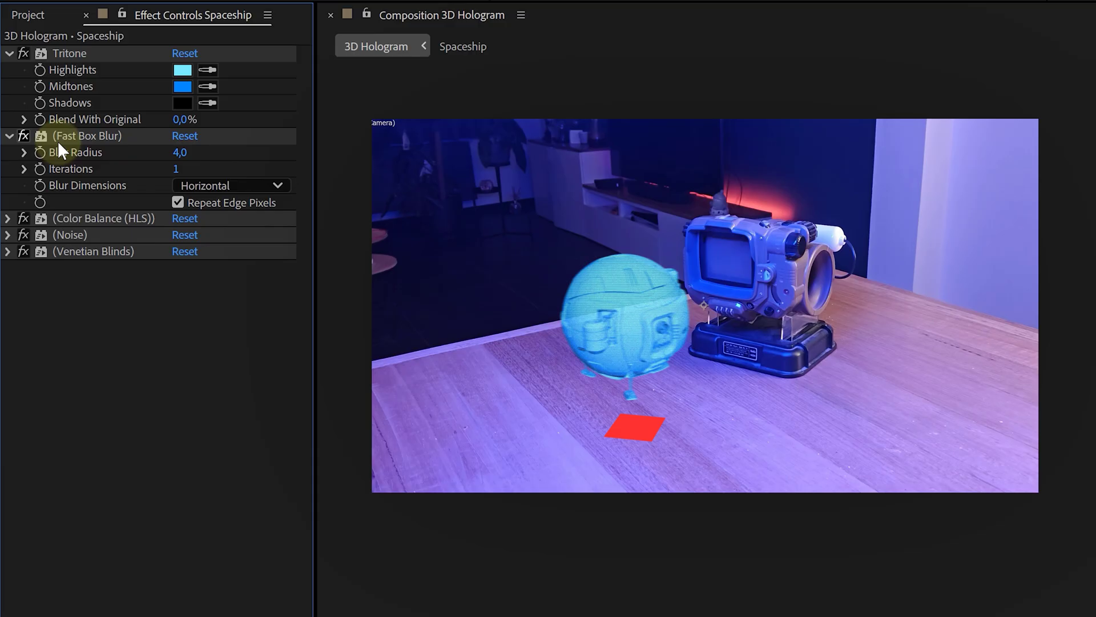
{"action": "left_click", "coordinate": [187, 153]}
{"action": "type", "text": "2"}
{"action": "key", "text": "Return"}
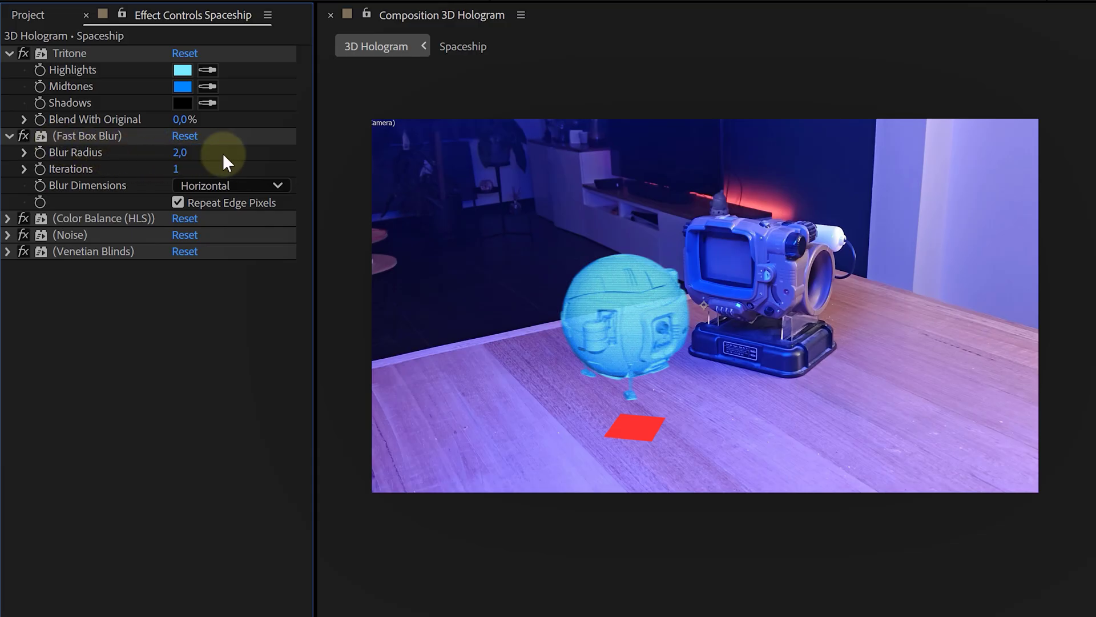
- Create a new white solid named 'Scanlines'
{"action": "right_click", "coordinate": [167, 546]}
{"action": "mouse_move", "coordinate": [214, 407]}
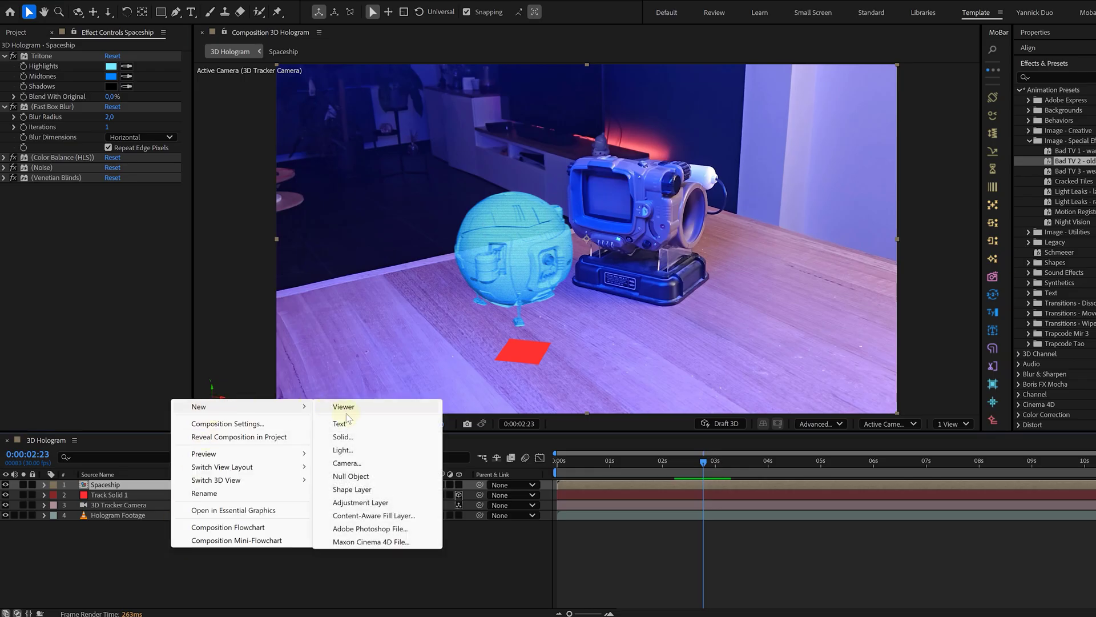
{"action": "left_click", "coordinate": [342, 437]}
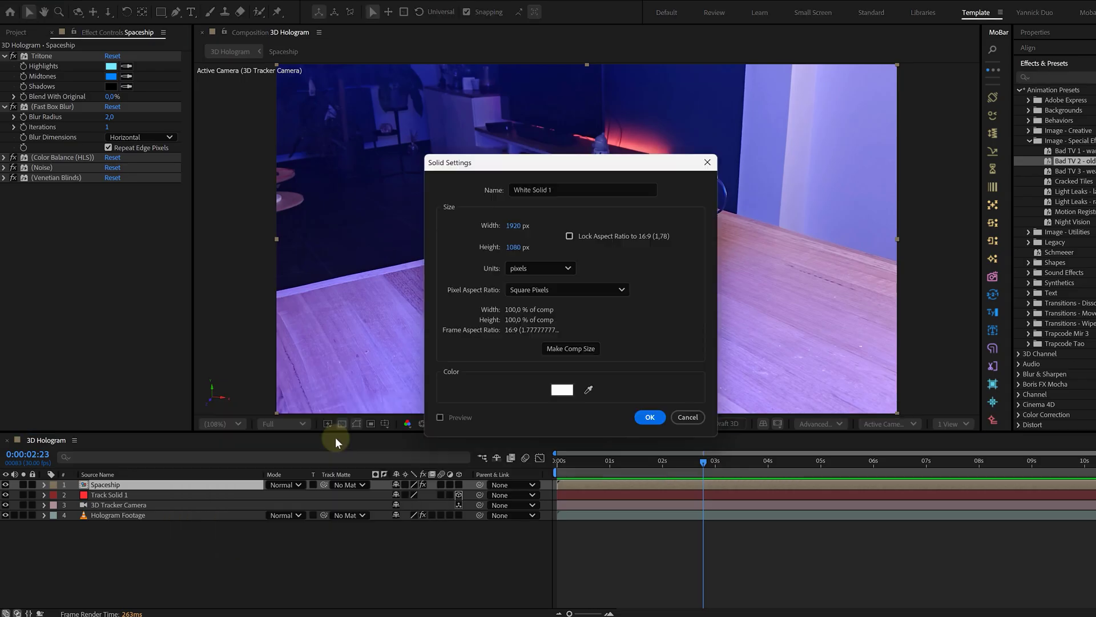
{"action": "type", "text": "Scanlines"}
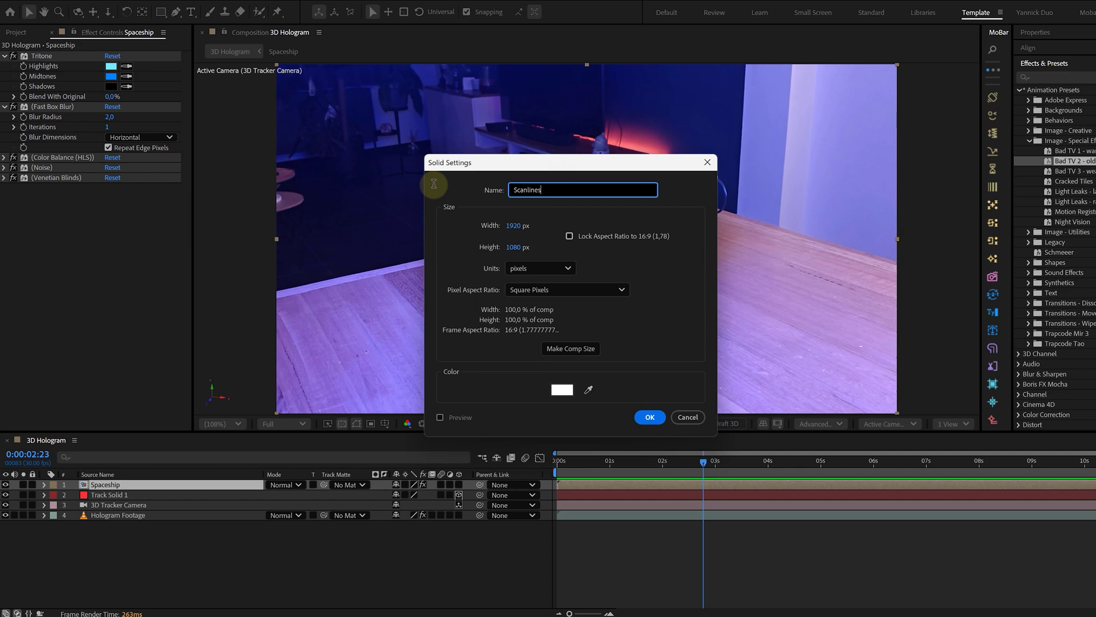
{"action": "left_click", "coordinate": [649, 416]}
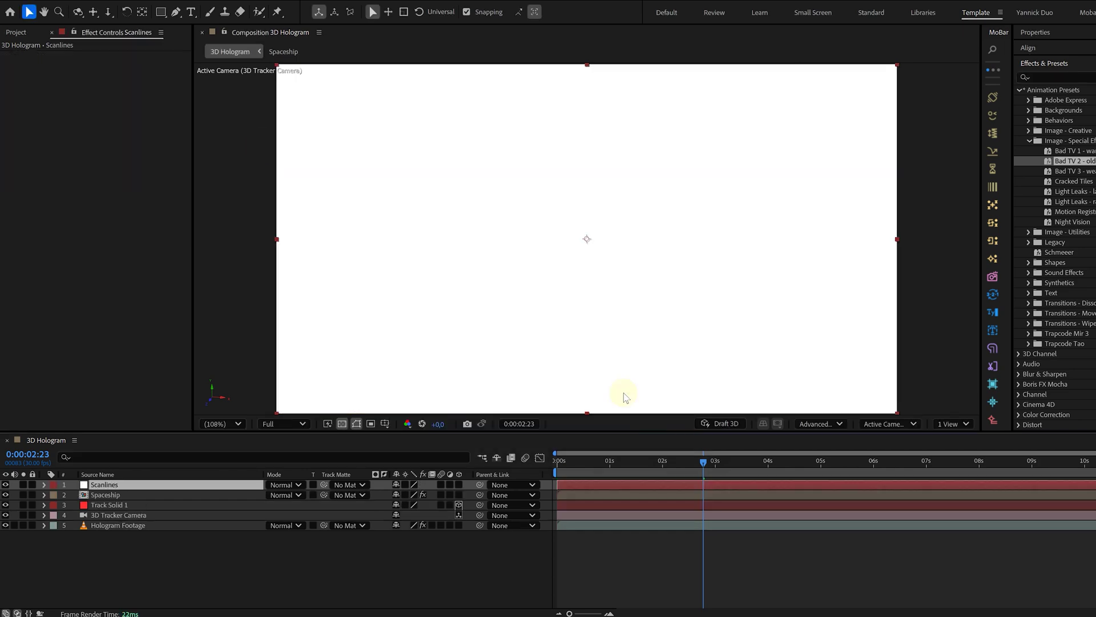
- Mask the solid to a thin horizontal rectangle with feathered edges
{"action": "key", "text": "q"}
{"action": "left_click_drag", "start_coordinate": [268, 234], "coordinate": [906, 233]}
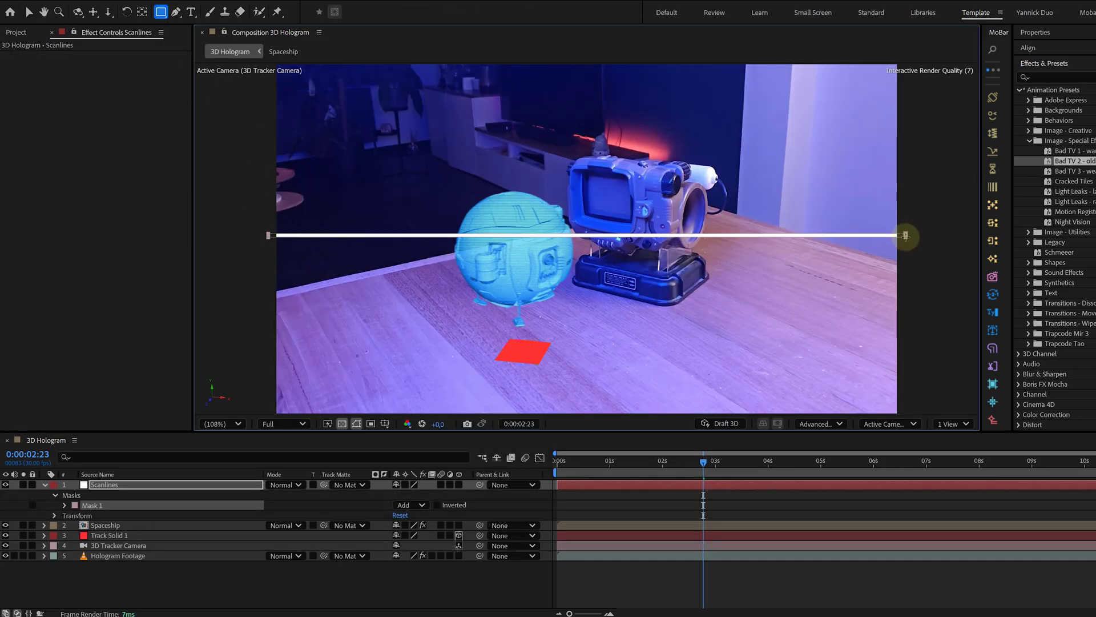
{"action": "key", "text": "f"}
{"action": "left_click_drag", "start_coordinate": [406, 505], "coordinate": [410, 505]}
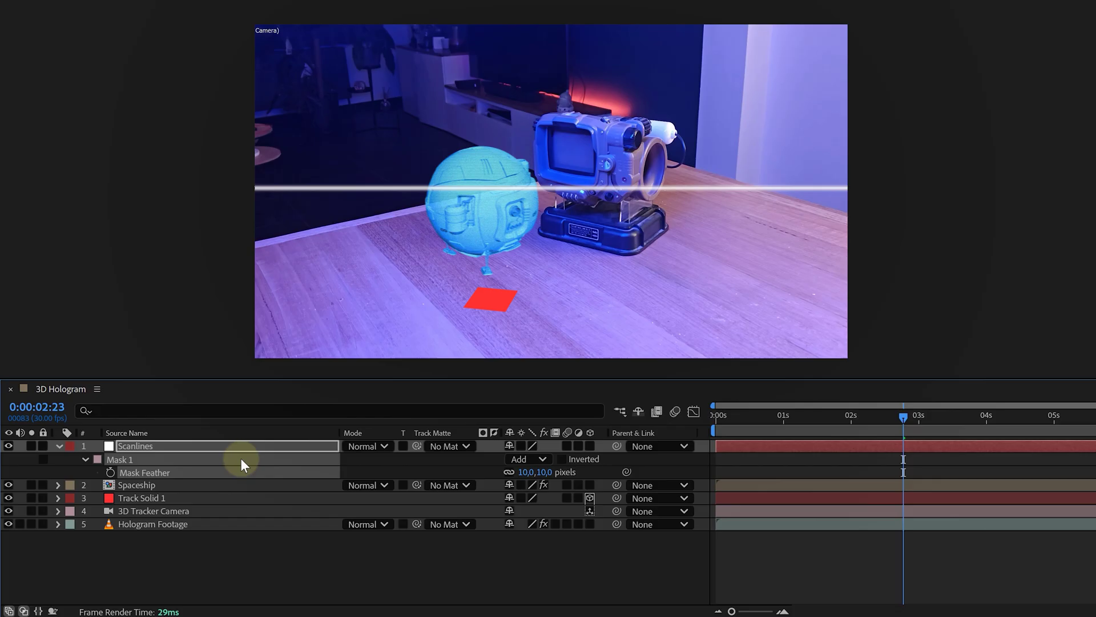
- Separate Position dimensions and drive Y Position with a wiggle(0.6, …) expression
{"action": "double_click", "coordinate": [60, 446]}
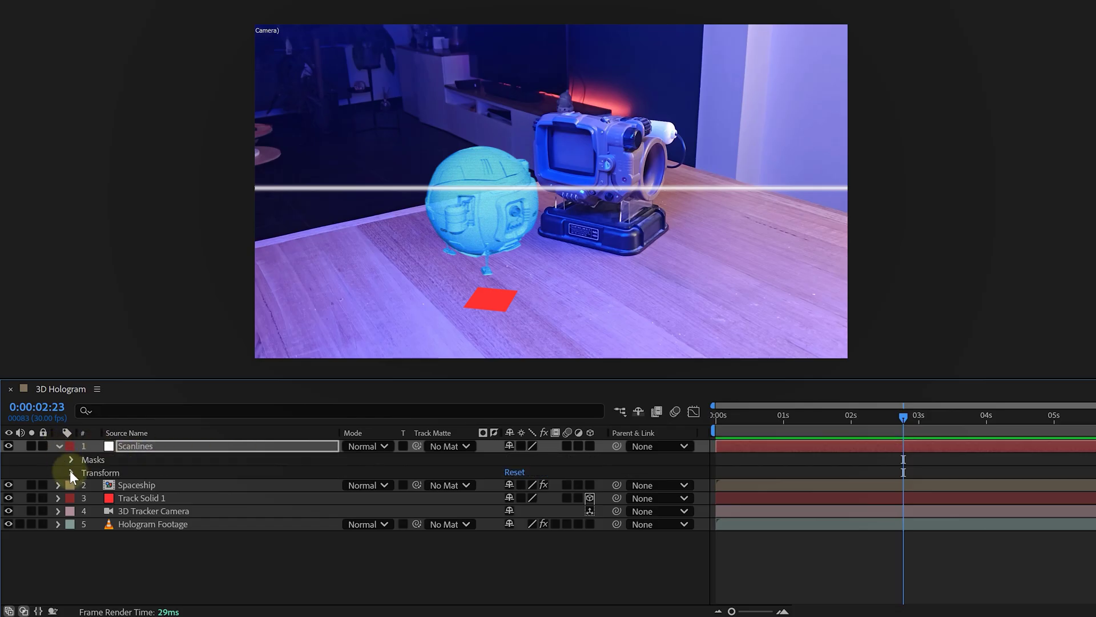
{"action": "left_click", "coordinate": [71, 473]}
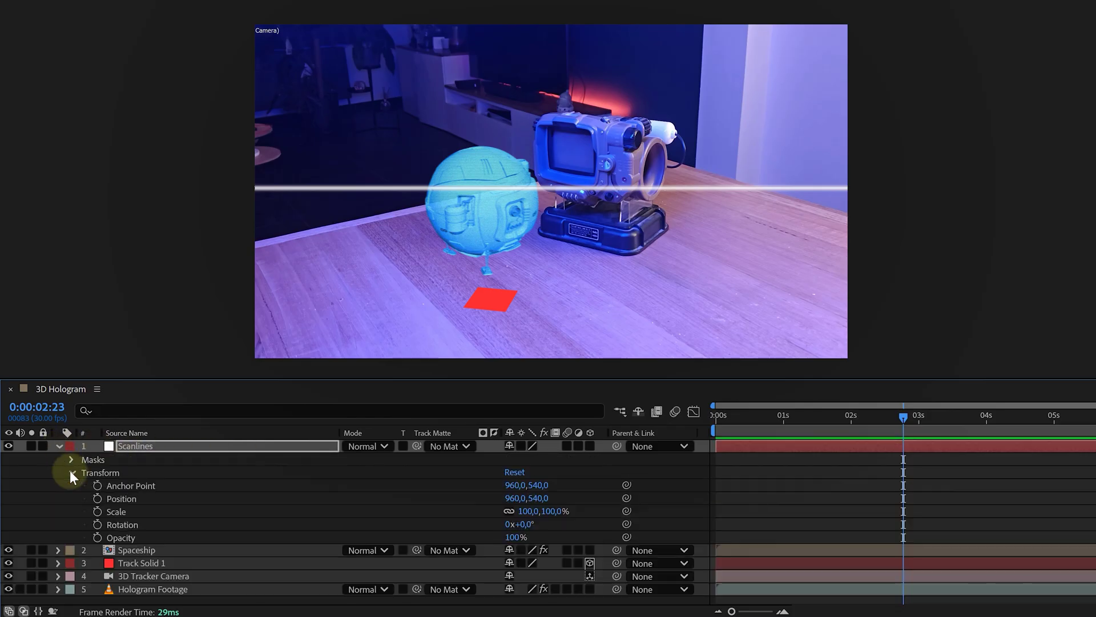
{"action": "right_click", "coordinate": [119, 496]}
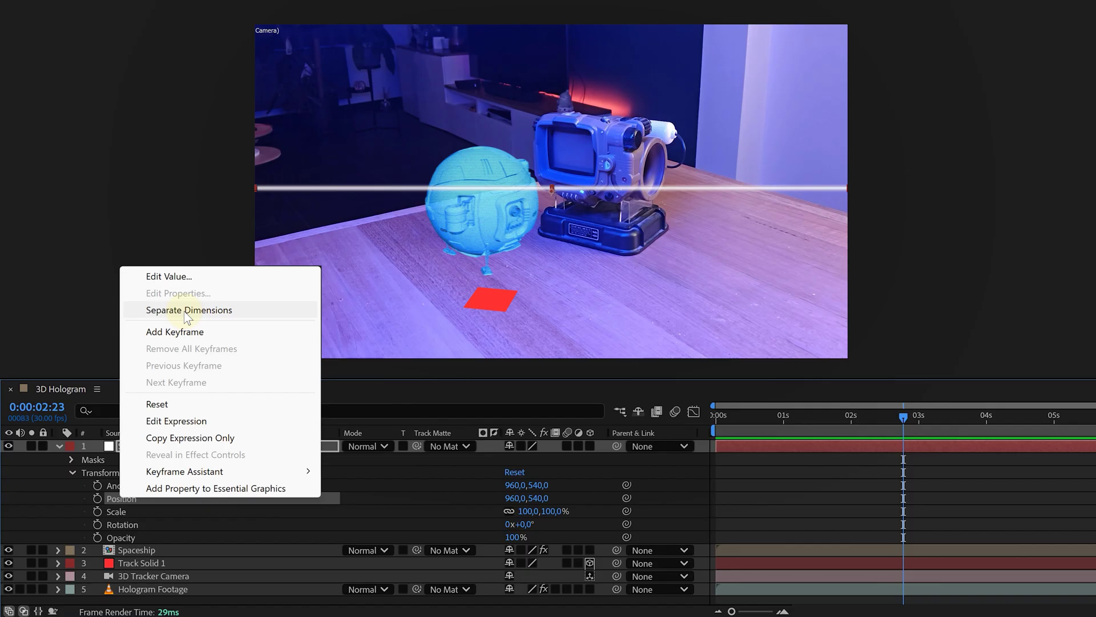
{"action": "left_click", "coordinate": [163, 309]}
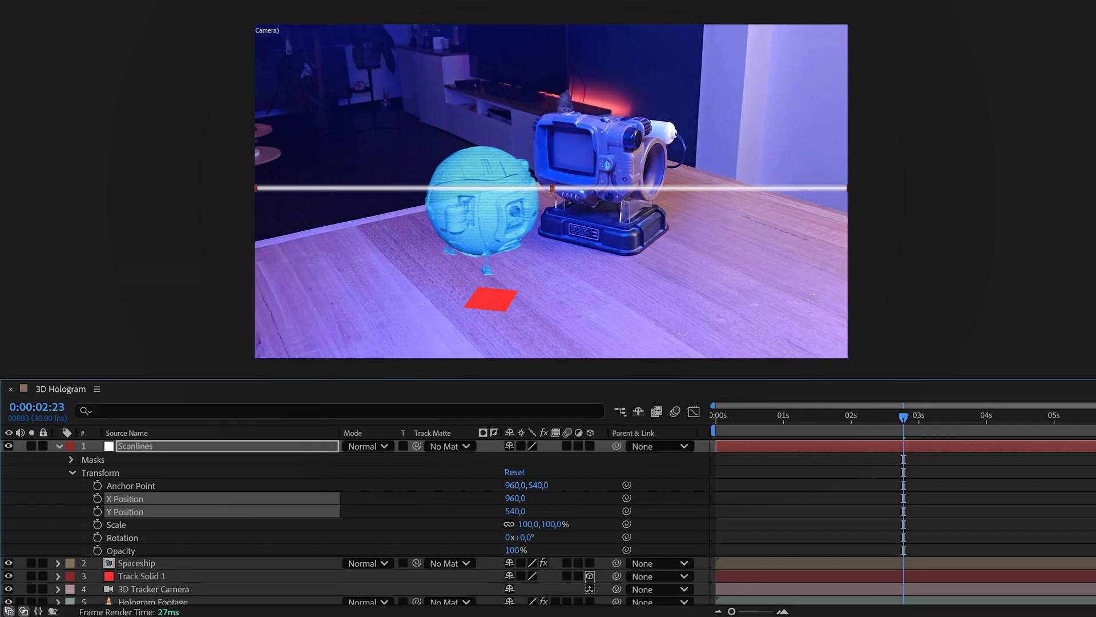
{"action": "left_click", "coordinate": [97, 511], "text": "alt"}
{"action": "type", "text": "wiggle(0.6,1000)"}
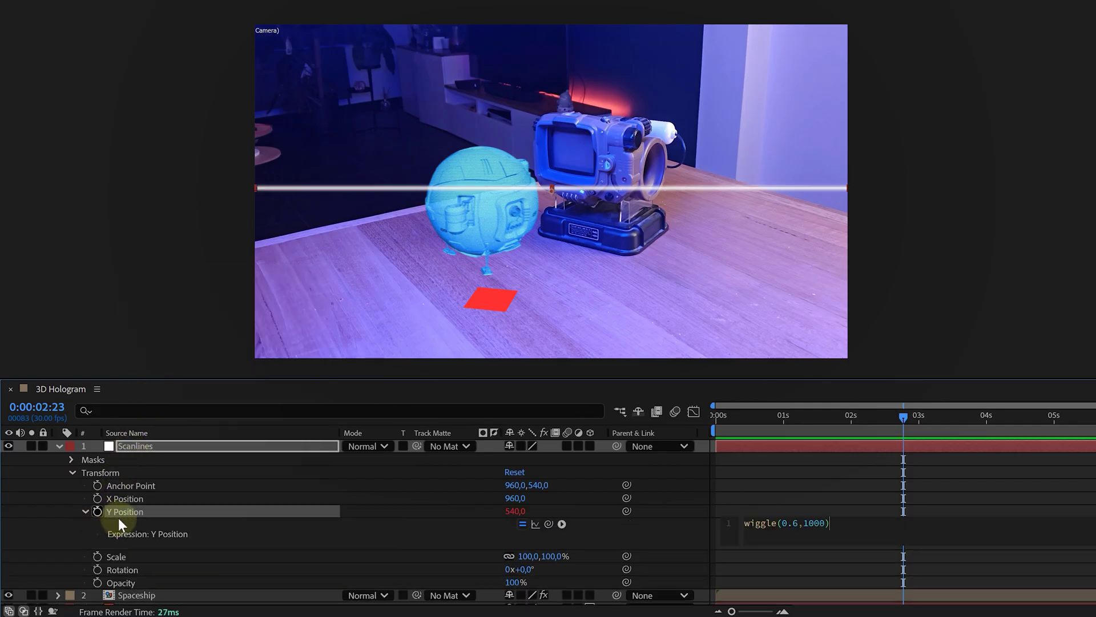
{"action": "left_click", "coordinate": [153, 530]}
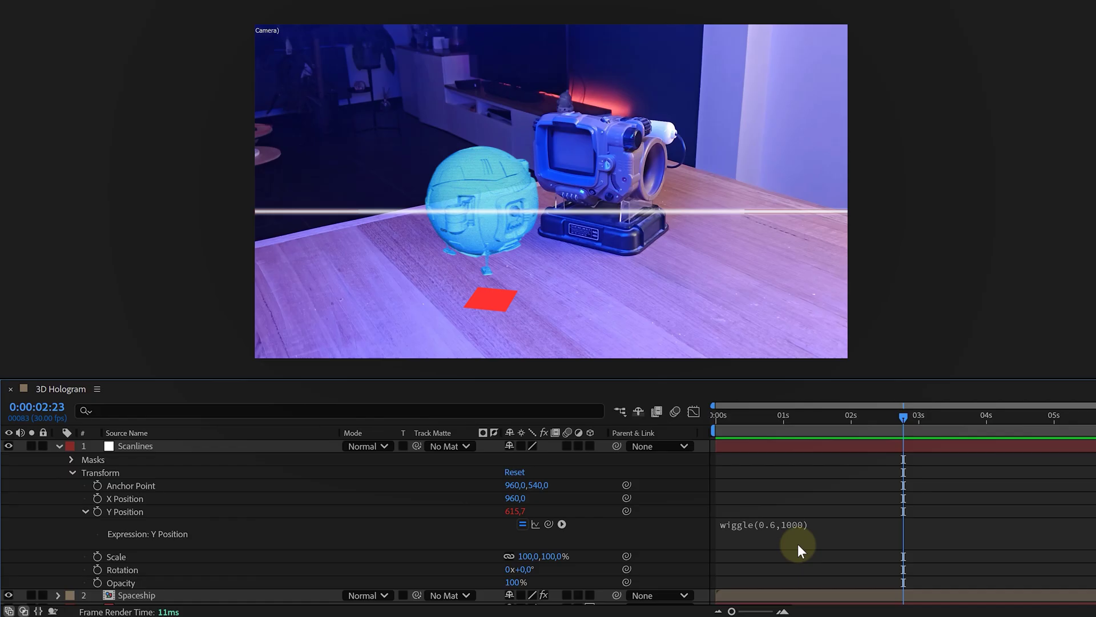
{"action": "left_click", "coordinate": [748, 506]}
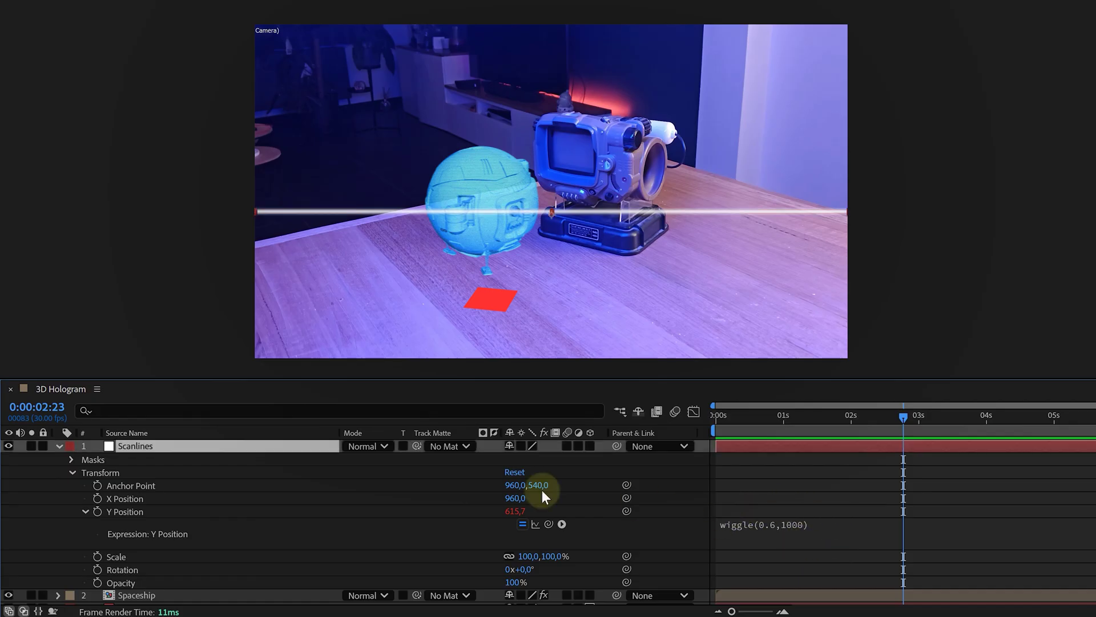
- Duplicate the Scanlines layer and nest both copies into a 'Scanlines' pre-comp
{"action": "left_click", "coordinate": [58, 446]}
{"action": "key", "text": "ctrl+d"}
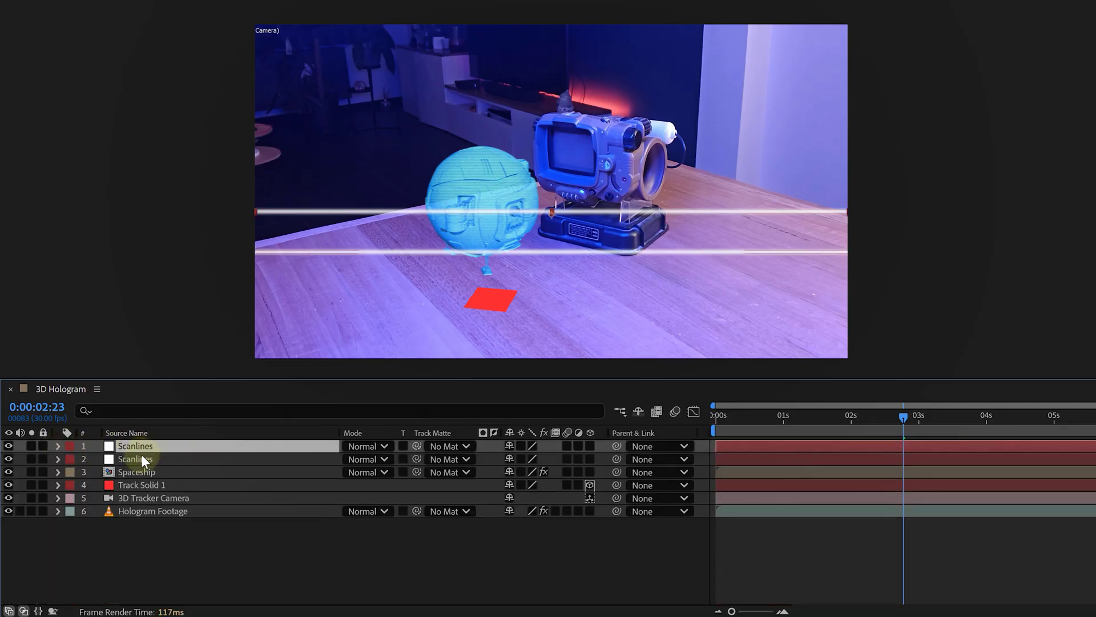
{"action": "right_click", "coordinate": [141, 454]}
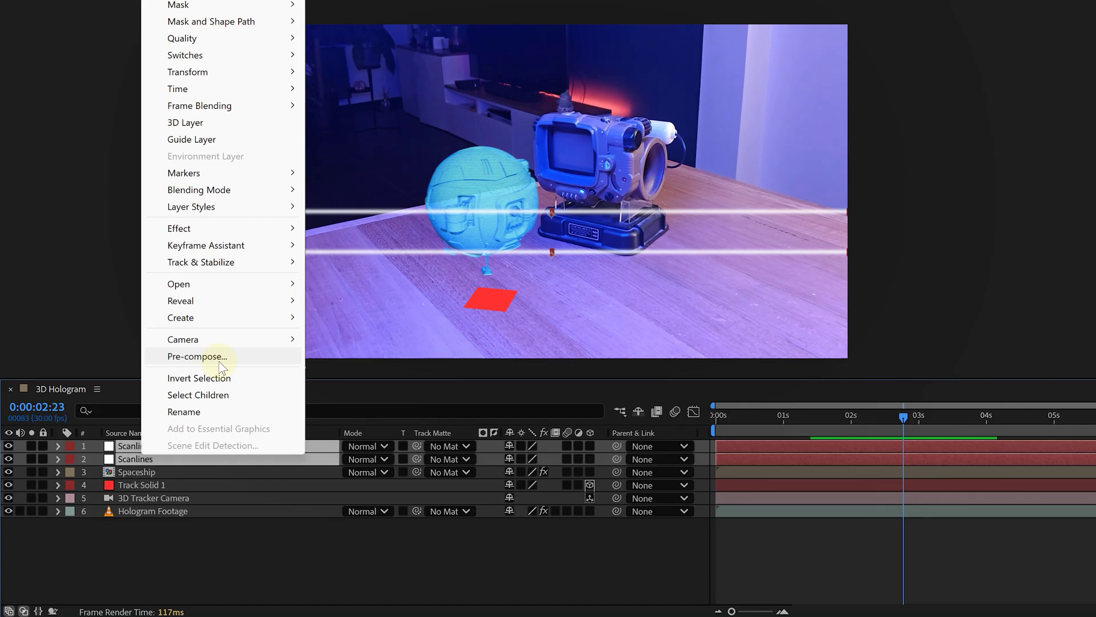
{"action": "left_click", "coordinate": [217, 357]}
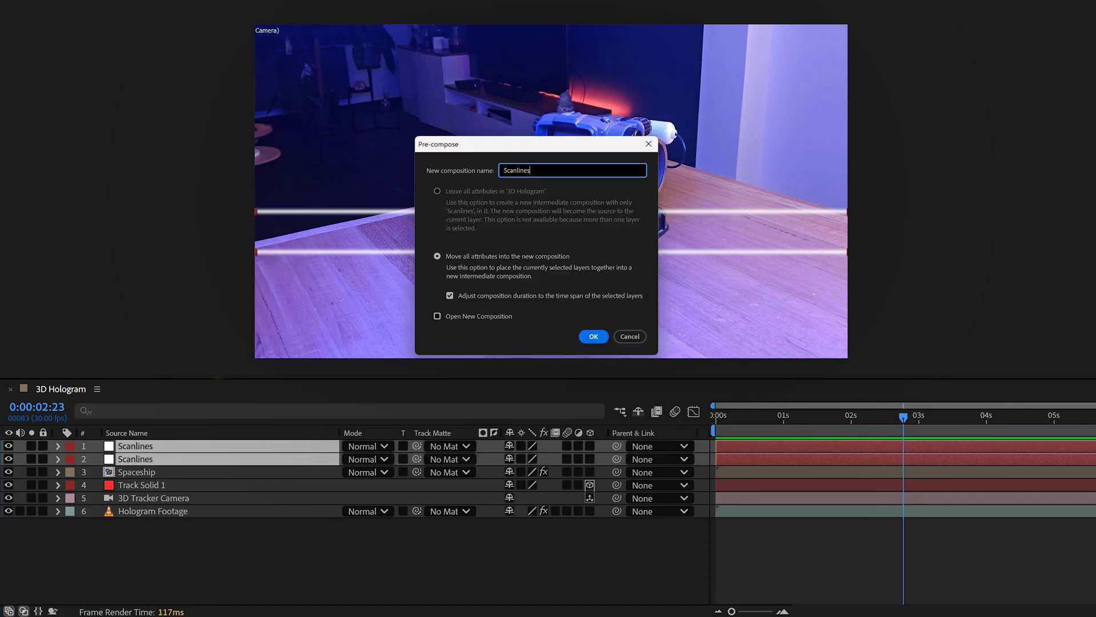
{"action": "left_click", "coordinate": [589, 337]}
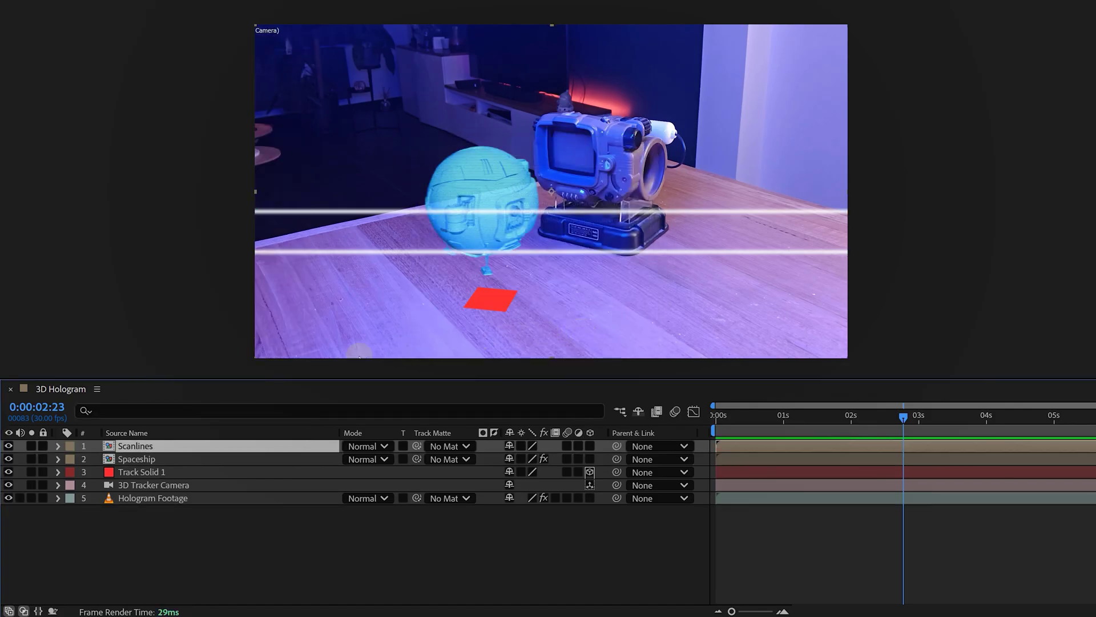
- Duplicate the Spaceship layer and rename the copy 'Spaceship Scanlines'
{"action": "left_click", "coordinate": [149, 457]}
{"action": "key", "text": "ctrl+d"}
{"action": "key", "text": "Return"}
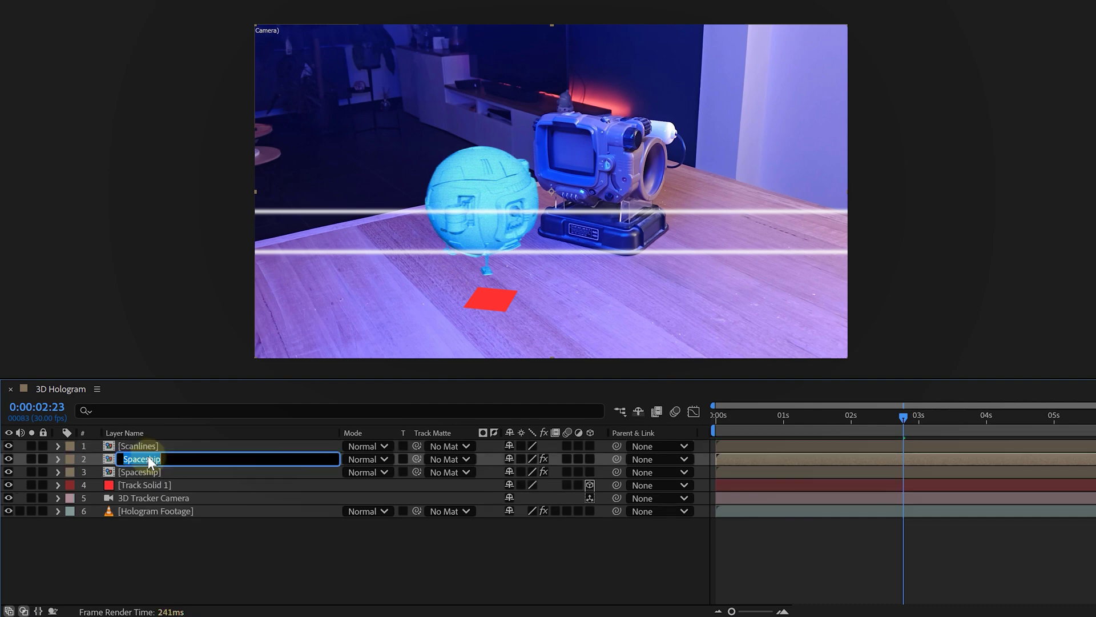
{"action": "type", "text": "Scanlines"}
{"action": "key", "text": "Return"}
- Matte Spaceship Scanlines to the Scanlines layer in Screen mode and preview playback
{"action": "left_click_drag", "start_coordinate": [417, 460], "coordinate": [135, 448]}
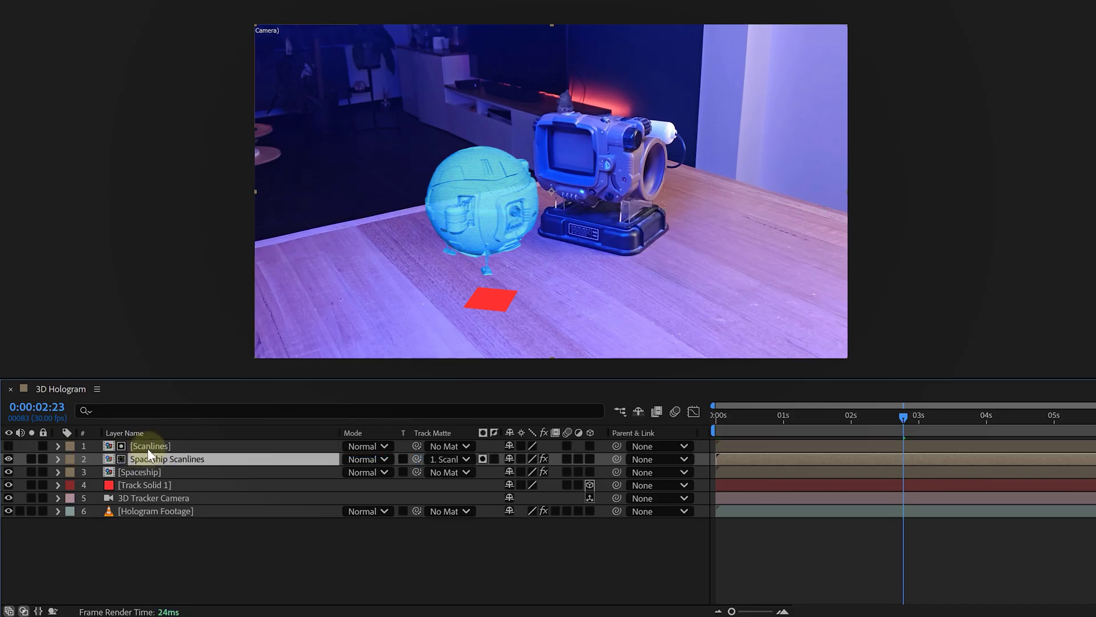
{"action": "left_click", "coordinate": [360, 459]}
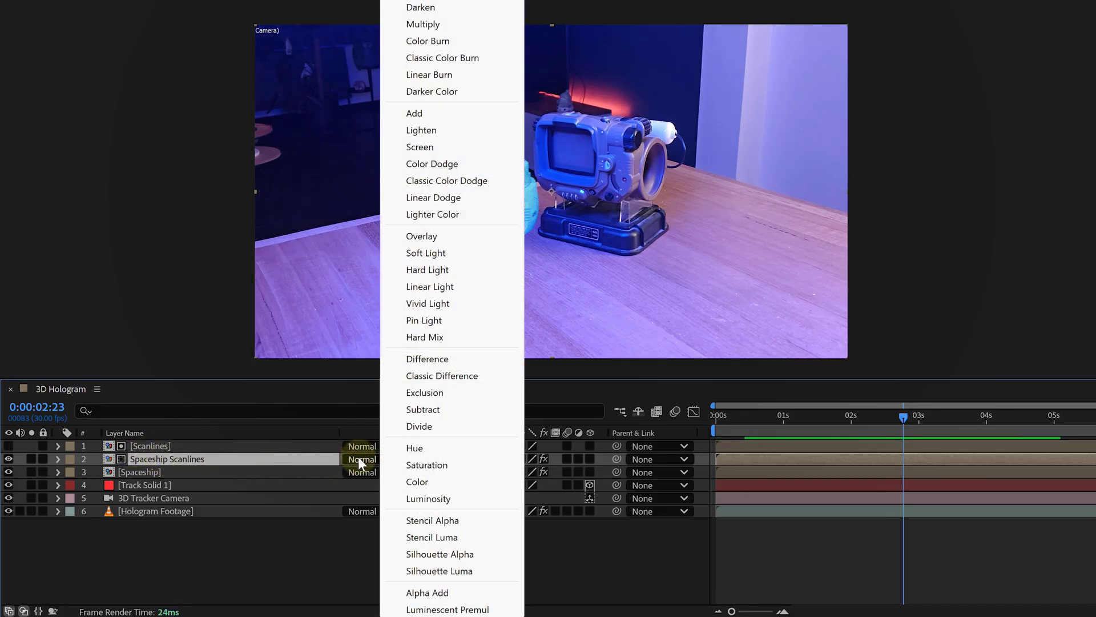
{"action": "left_click", "coordinate": [422, 147]}
{"action": "left_click_drag", "start_coordinate": [900, 425], "coordinate": [940, 422]}
{"action": "key", "text": "space"}
- Add an adjustment layer with the Turbulent Displace effect
{"action": "right_click", "coordinate": [337, 553]}
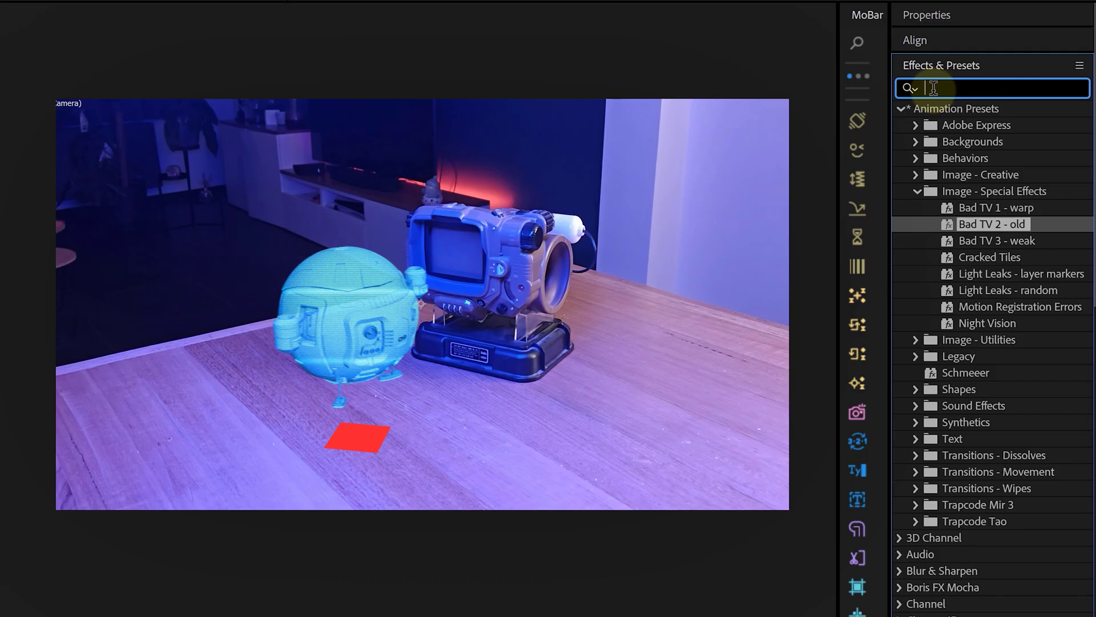
{"action": "type", "text": "turb"}
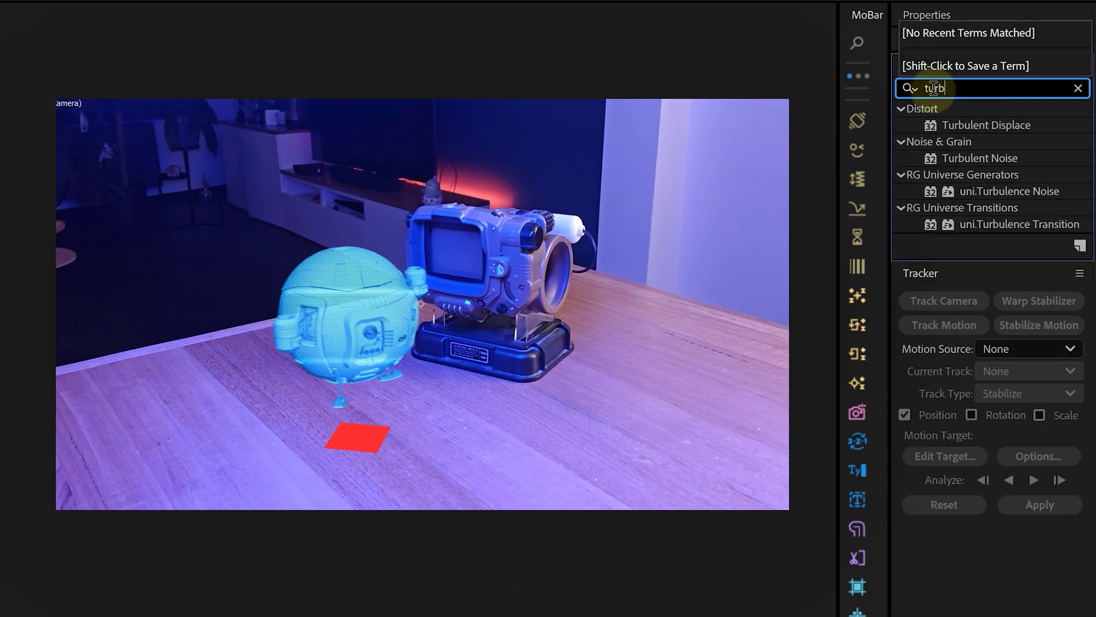
{"action": "type", "text": "ulent dis"}
{"action": "left_click", "coordinate": [989, 127]}
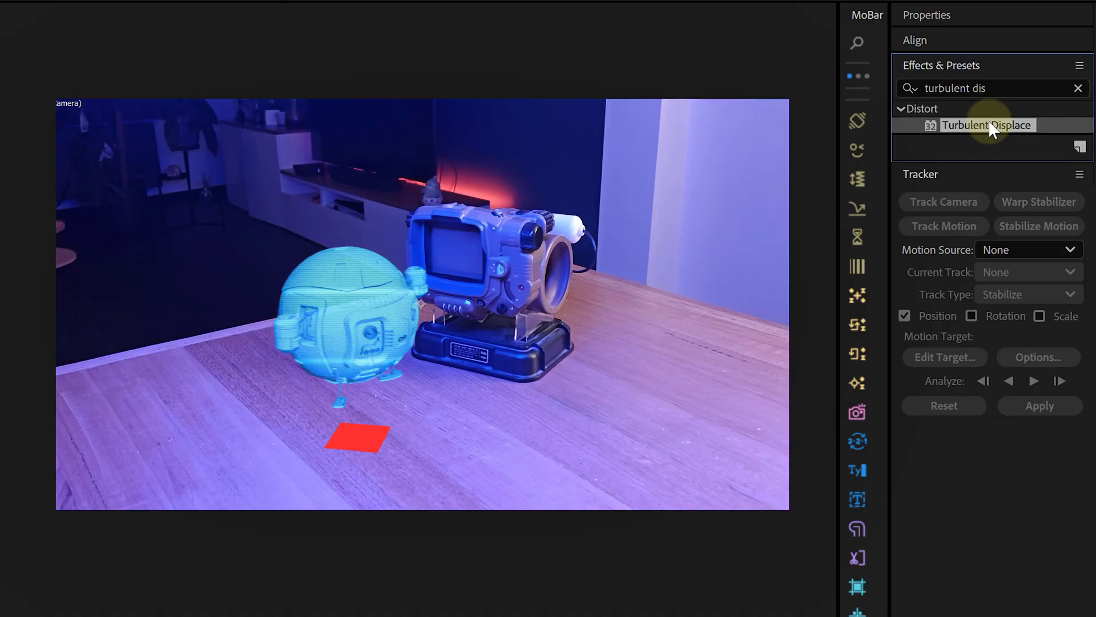
{"action": "double_click", "coordinate": [988, 124]}
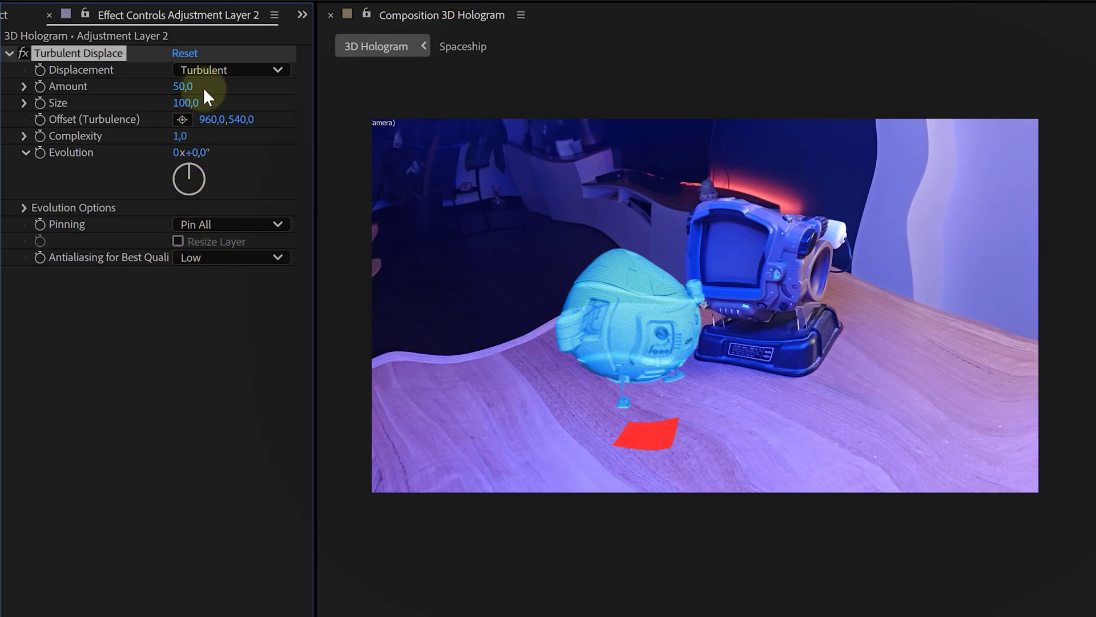
- Set Turbulent Displace to Horizontal Displacement, Size 3, and animate Evolution with an expression
{"action": "left_click", "coordinate": [215, 68]}
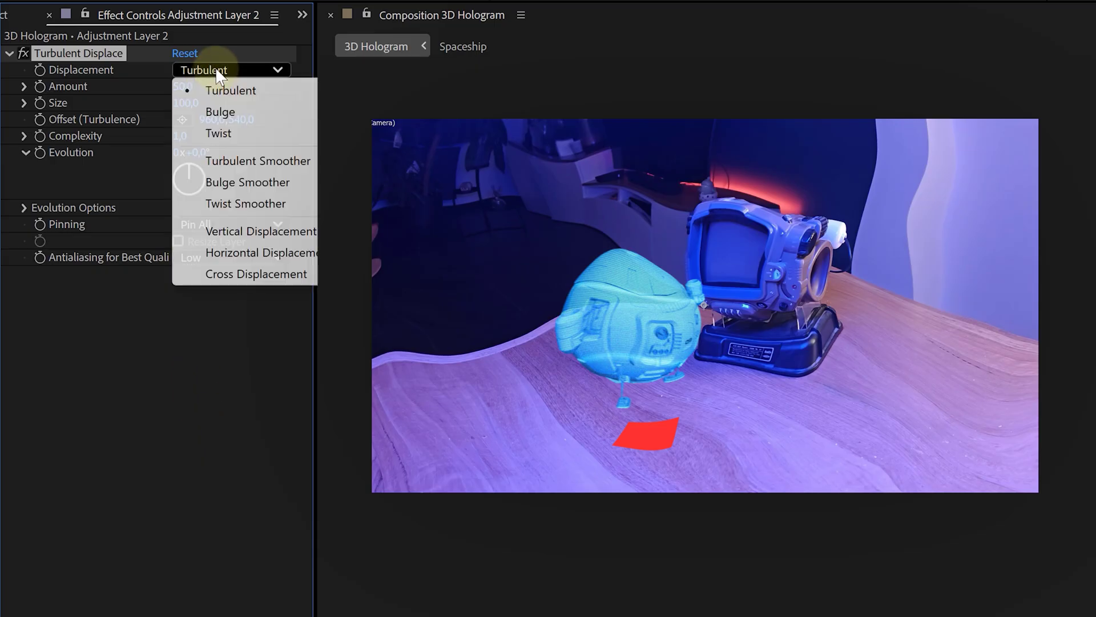
{"action": "left_click", "coordinate": [267, 263]}
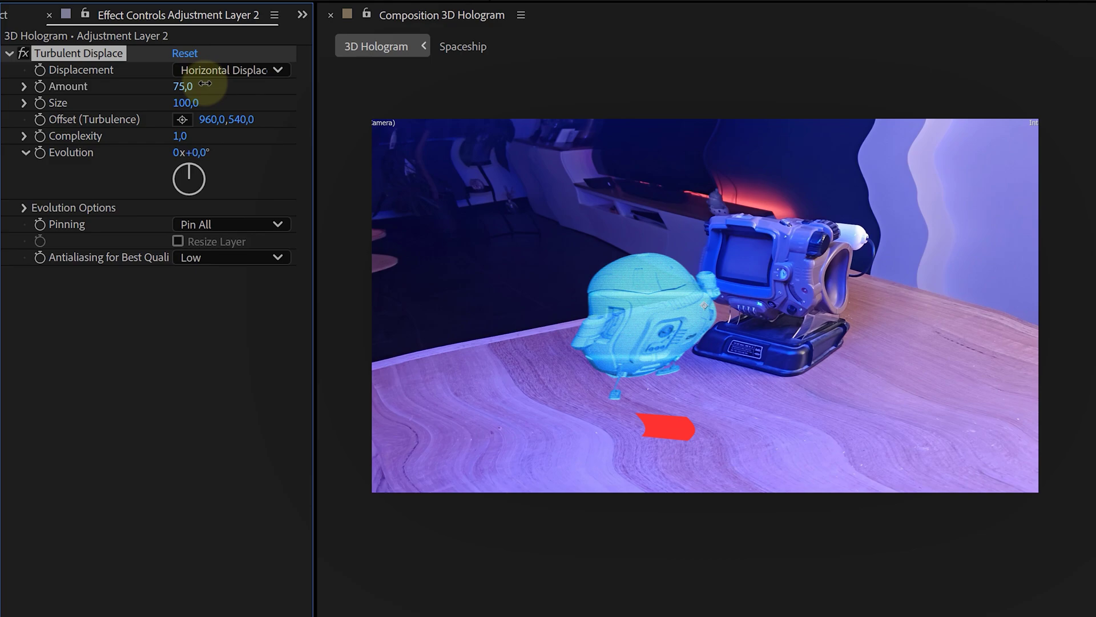
{"action": "left_click_drag", "start_coordinate": [191, 102], "coordinate": [114, 106]}
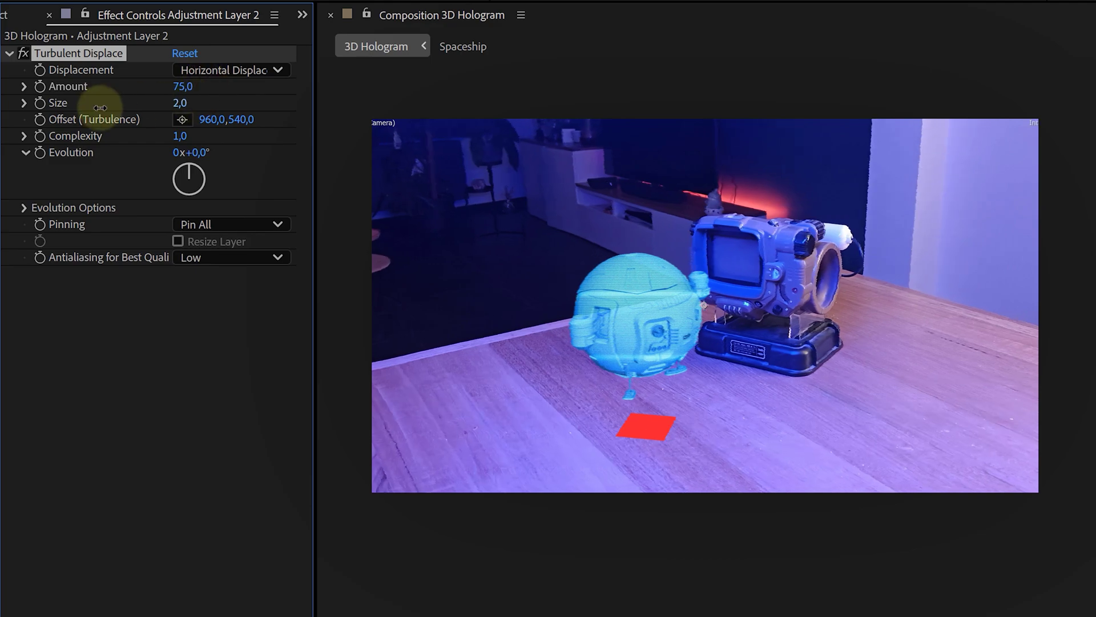
{"action": "left_click", "coordinate": [42, 153], "text": "alt"}
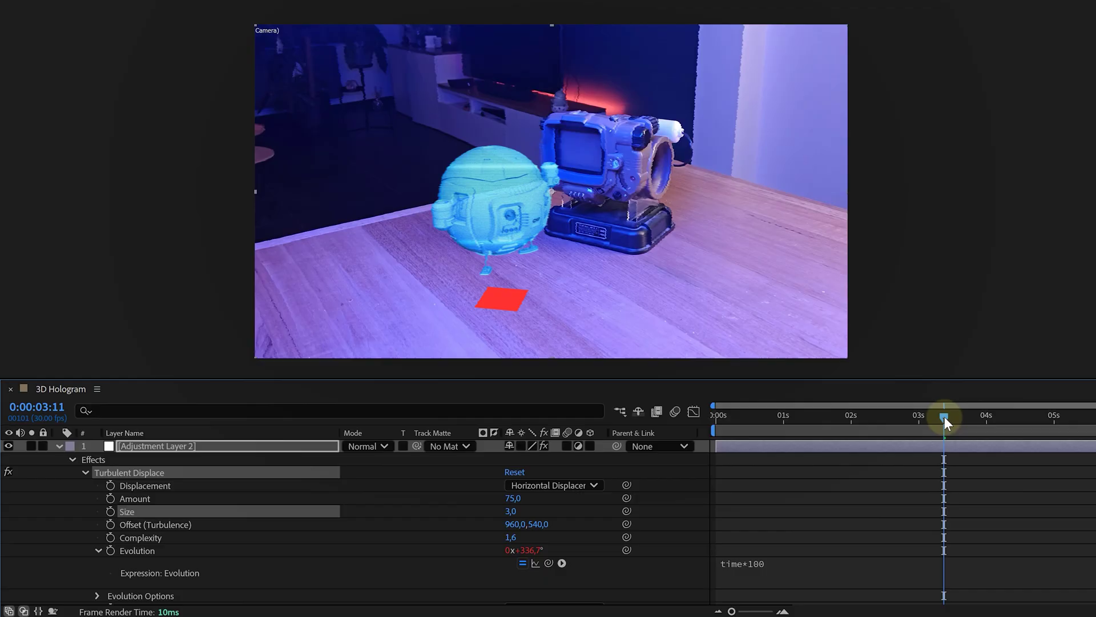
{"action": "left_click_drag", "start_coordinate": [944, 416], "coordinate": [1013, 410]}
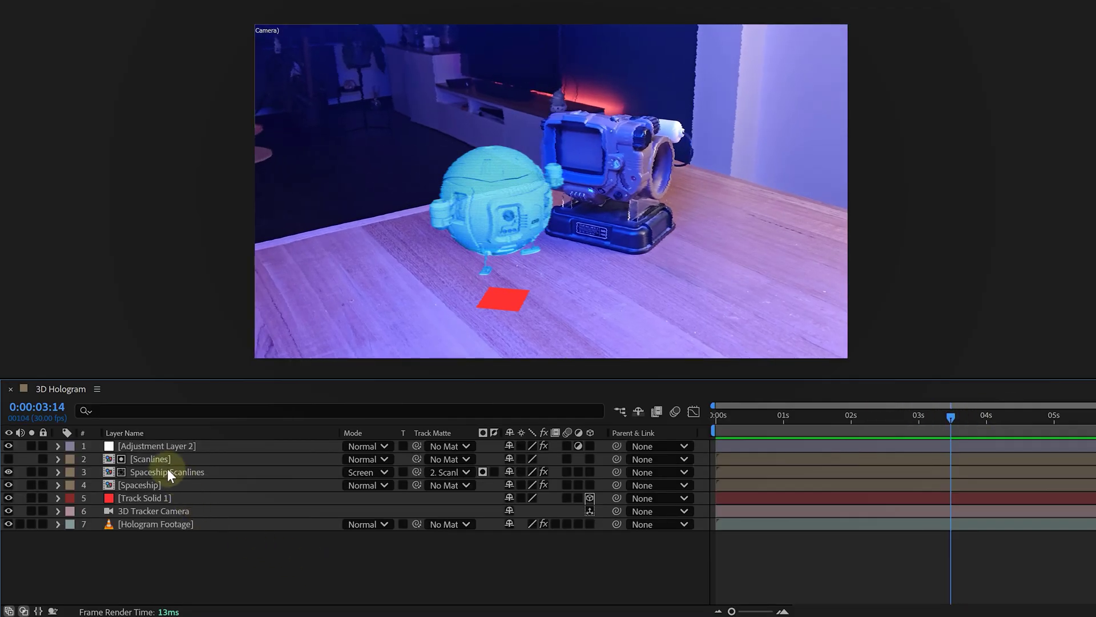
- Duplicate the Scanlines pre-comp as 'Glitch Lines' and use it as the adjustment layer's matte
{"action": "left_click", "coordinate": [166, 460]}
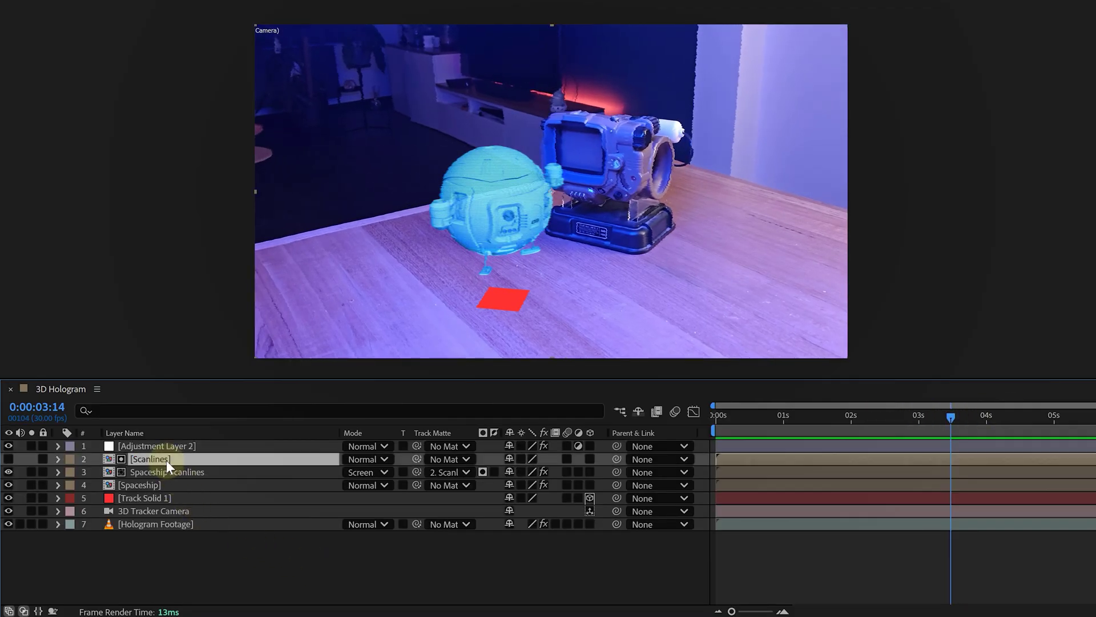
{"action": "key", "text": "ctrl+d"}
{"action": "key", "text": "Return"}
{"action": "type", "text": "Glitch Lines"}
{"action": "key", "text": "Return"}
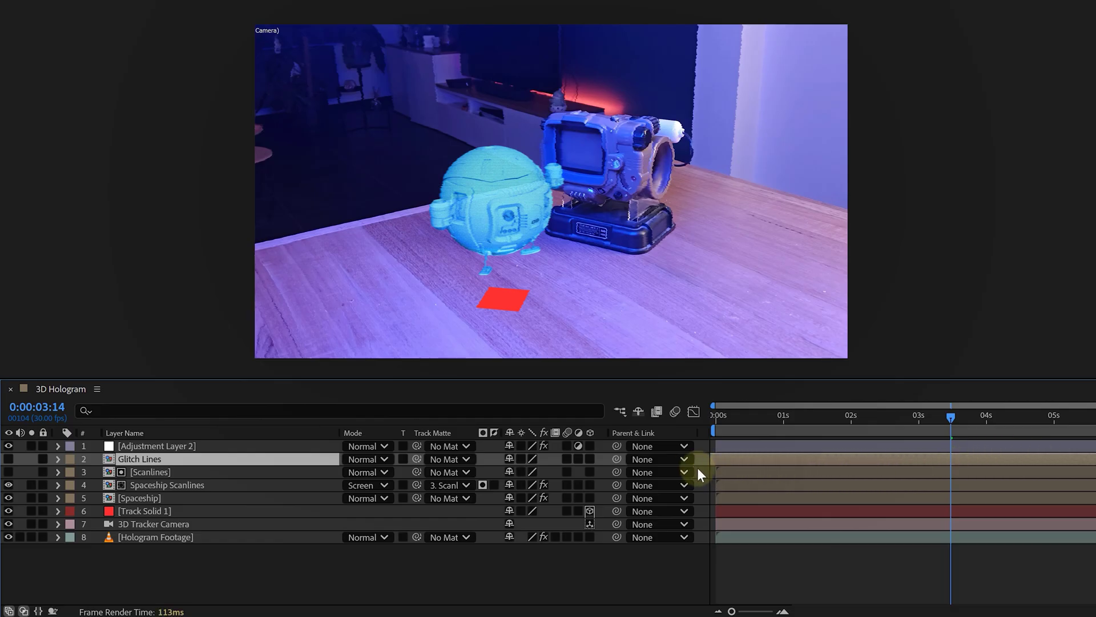
{"action": "left_click_drag", "start_coordinate": [418, 446], "coordinate": [252, 455]}
{"action": "left_click_drag", "start_coordinate": [153, 456], "coordinate": [156, 445]}
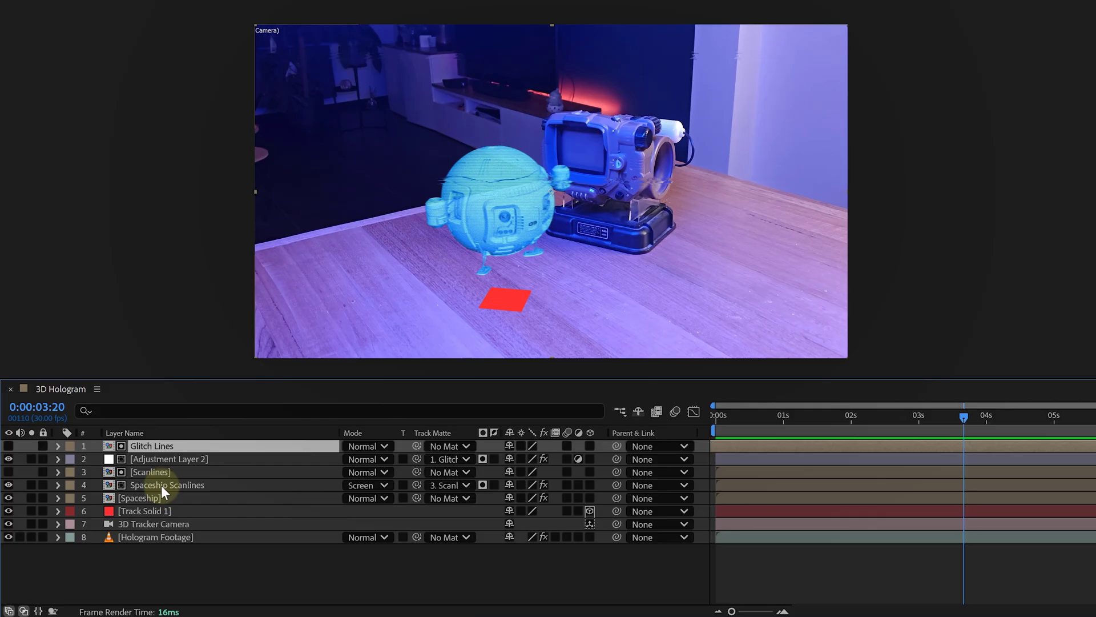
- Pre-compose the five hologram layers into 'Spaceship Hologram'
{"action": "left_click", "coordinate": [153, 498], "text": "shift"}
{"action": "right_click", "coordinate": [153, 499]}
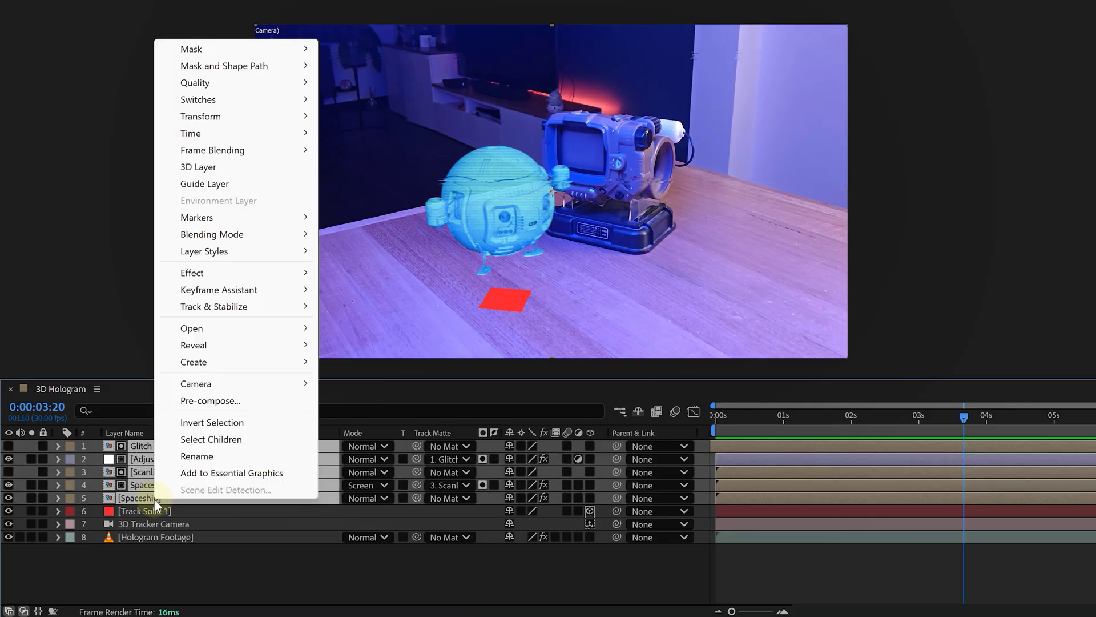
{"action": "left_click", "coordinate": [228, 402]}
{"action": "left_click", "coordinate": [592, 335]}
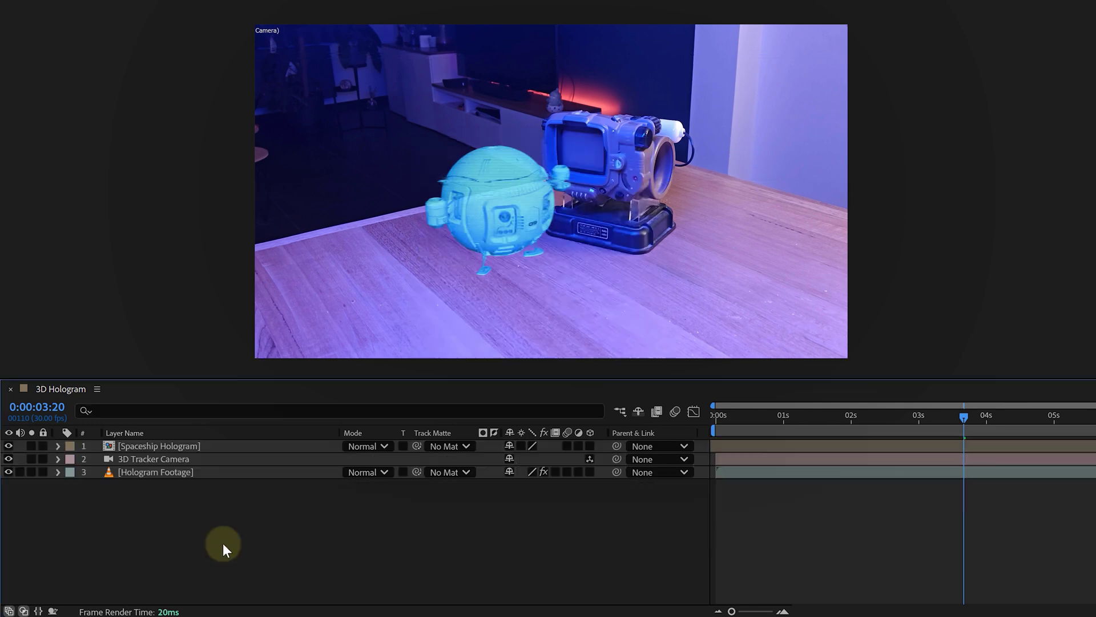
{"action": "left_click", "coordinate": [177, 474]}
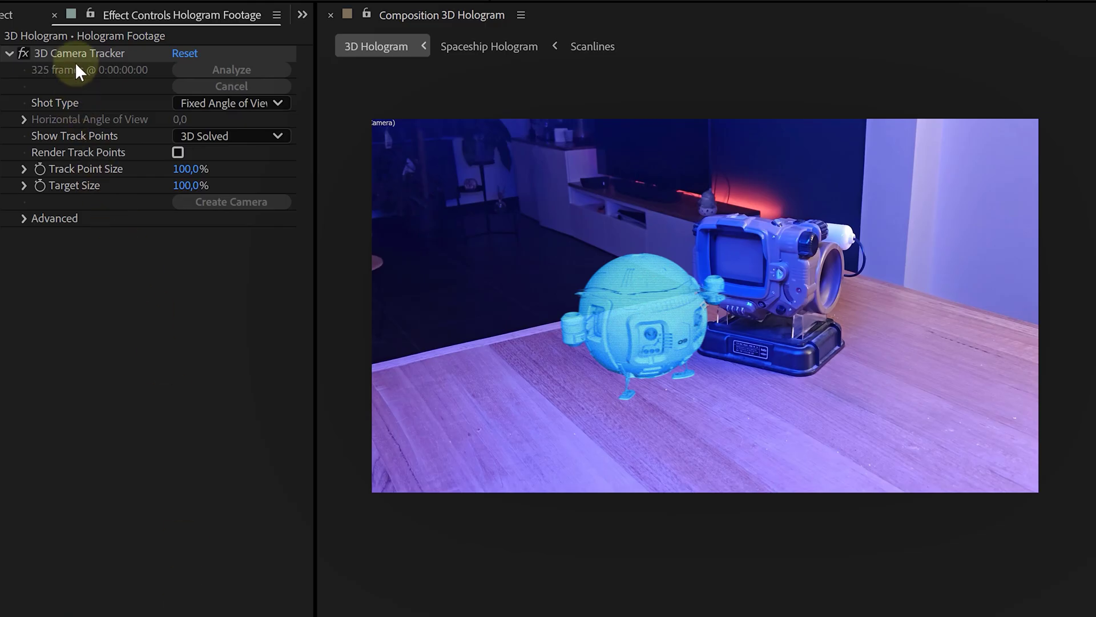
- Create a solid tracked to the device's screen points and set its blend mode to Screen
{"action": "left_click", "coordinate": [77, 53]}
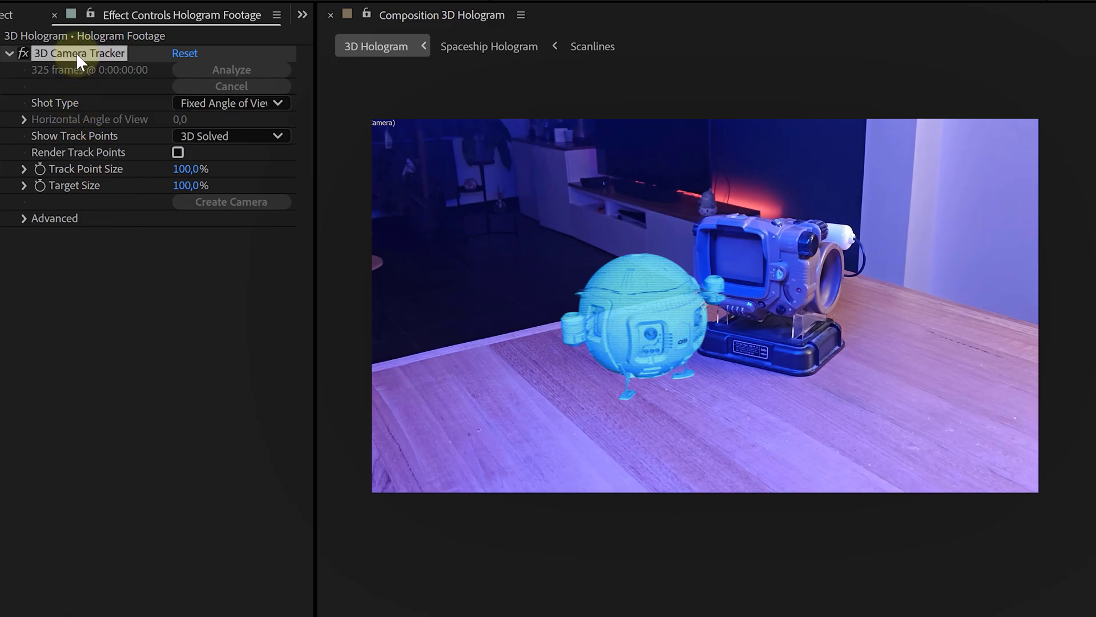
{"action": "right_click", "coordinate": [736, 262]}
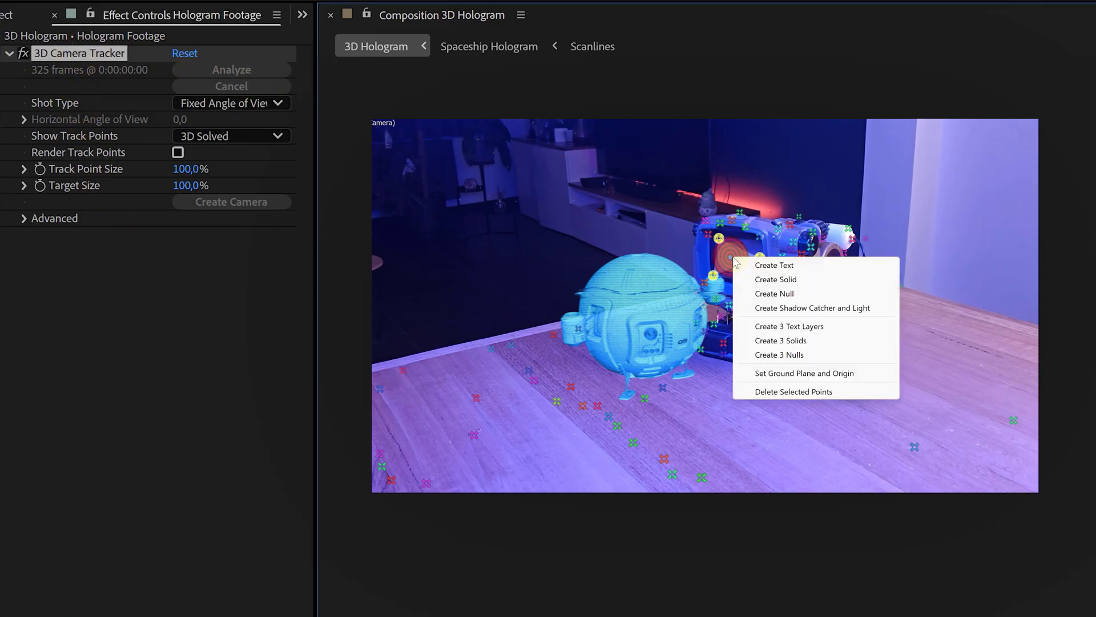
{"action": "left_click", "coordinate": [768, 280]}
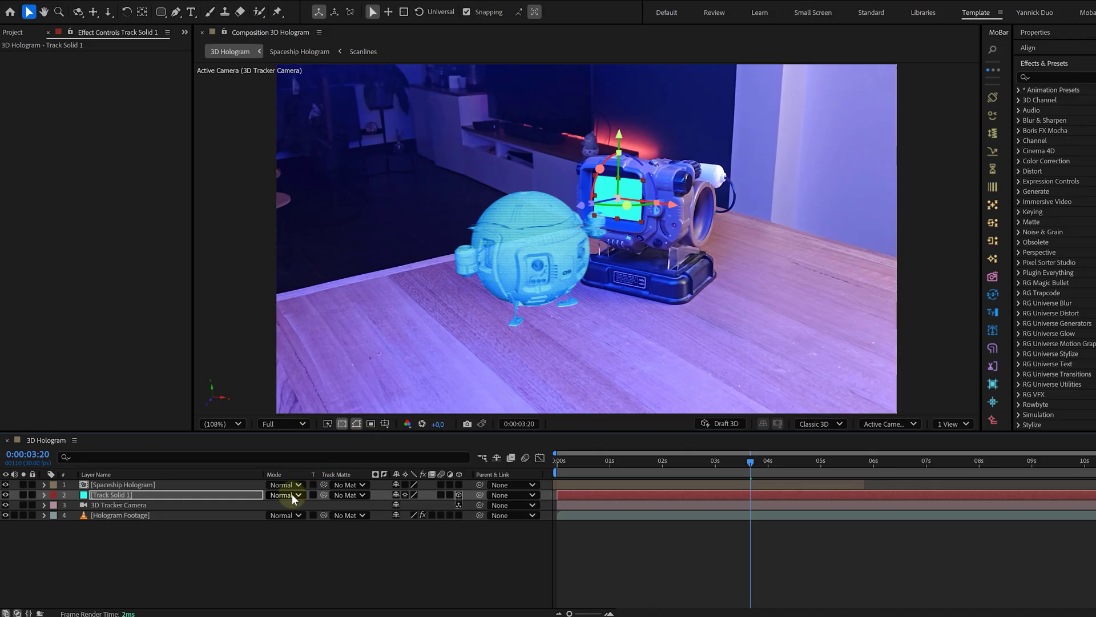
{"action": "left_click", "coordinate": [283, 495]}
{"action": "left_click", "coordinate": [327, 251]}
- Search 'glow' in Effects & Presets and apply Deep Glow to Track Solid 1
{"action": "type", "text": "glow"}
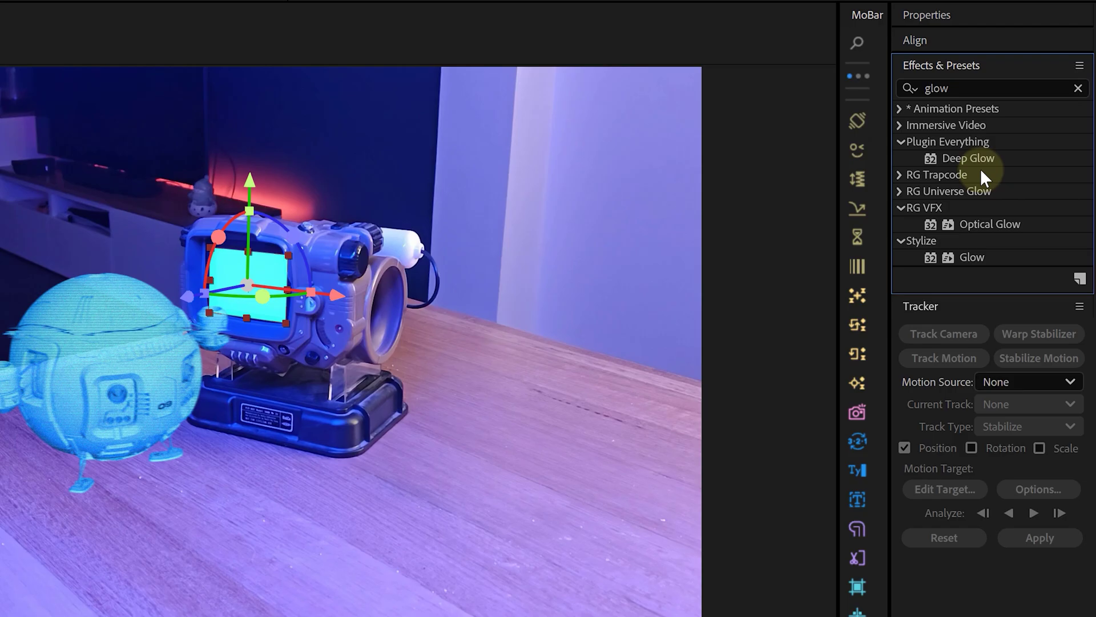
{"action": "left_click", "coordinate": [986, 160]}
{"action": "left_click", "coordinate": [976, 225]}
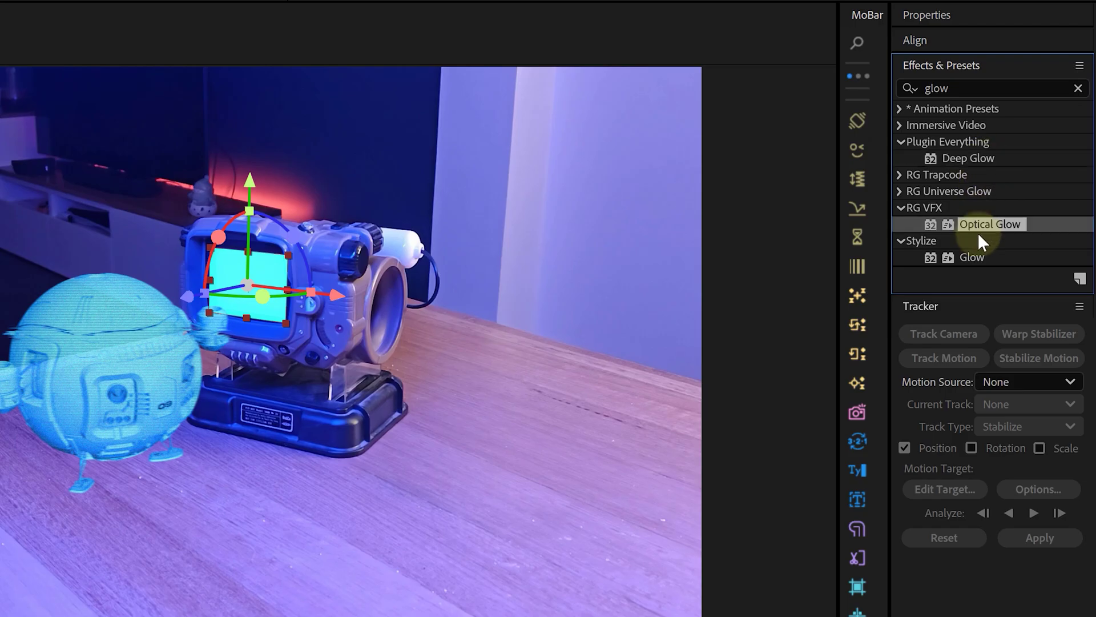
{"action": "left_click", "coordinate": [980, 257]}
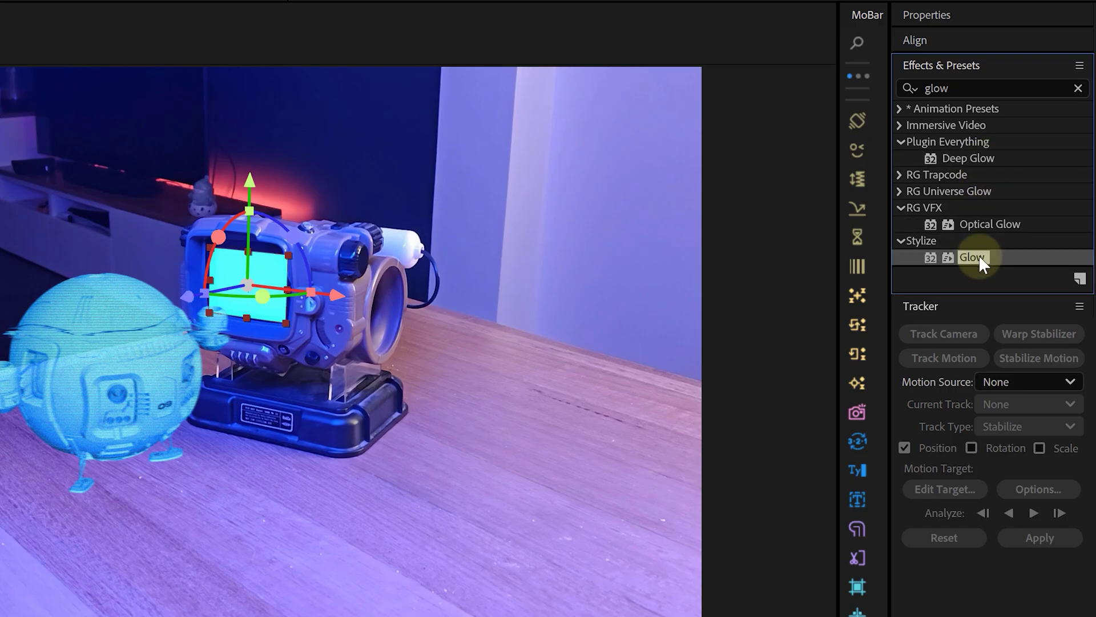
{"action": "double_click", "coordinate": [969, 159]}
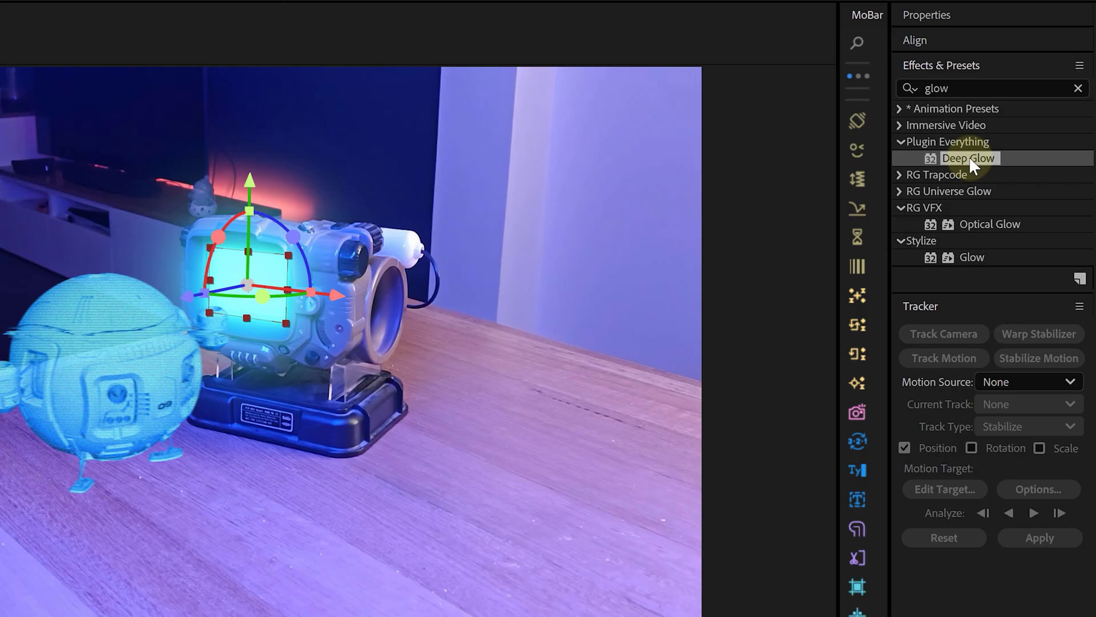
{"action": "double_click", "coordinate": [936, 87]}
- Apply CC Light Burst 2.5 and Shine to the tracked solid
{"action": "type", "text": "cc light"}
{"action": "left_click", "coordinate": [973, 125]}
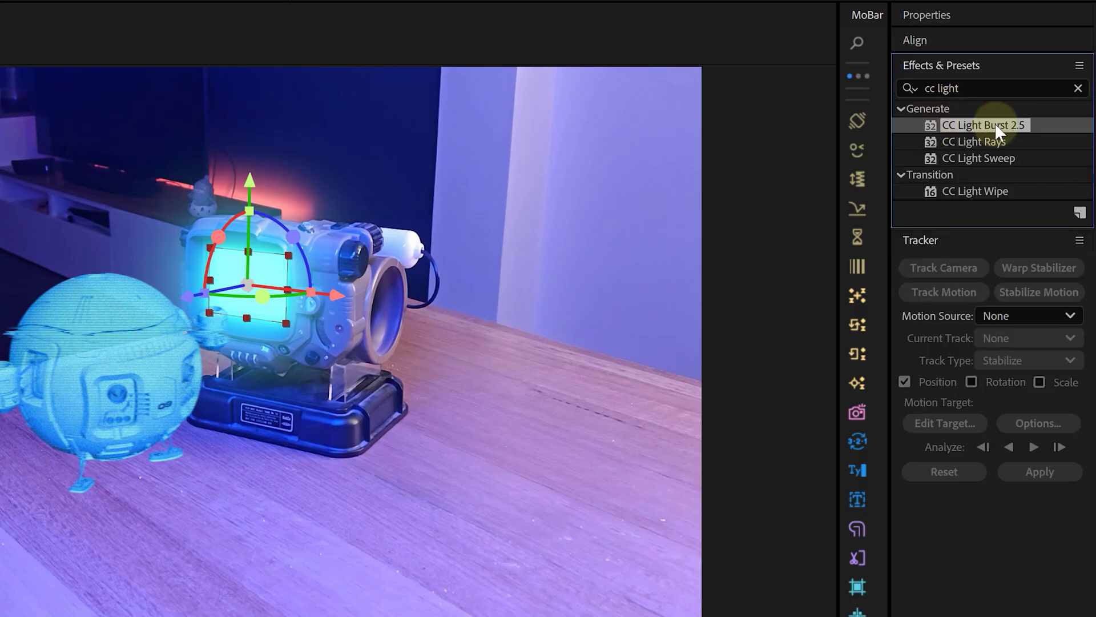
{"action": "double_click", "coordinate": [980, 127]}
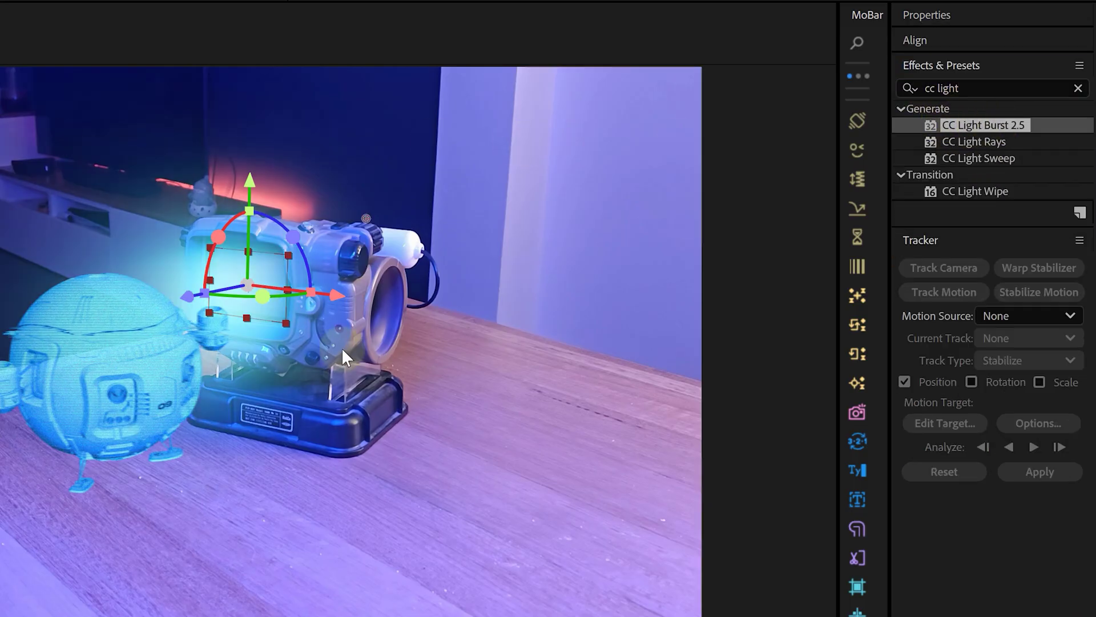
{"action": "double_click", "coordinate": [942, 88]}
{"action": "type", "text": "shine"}
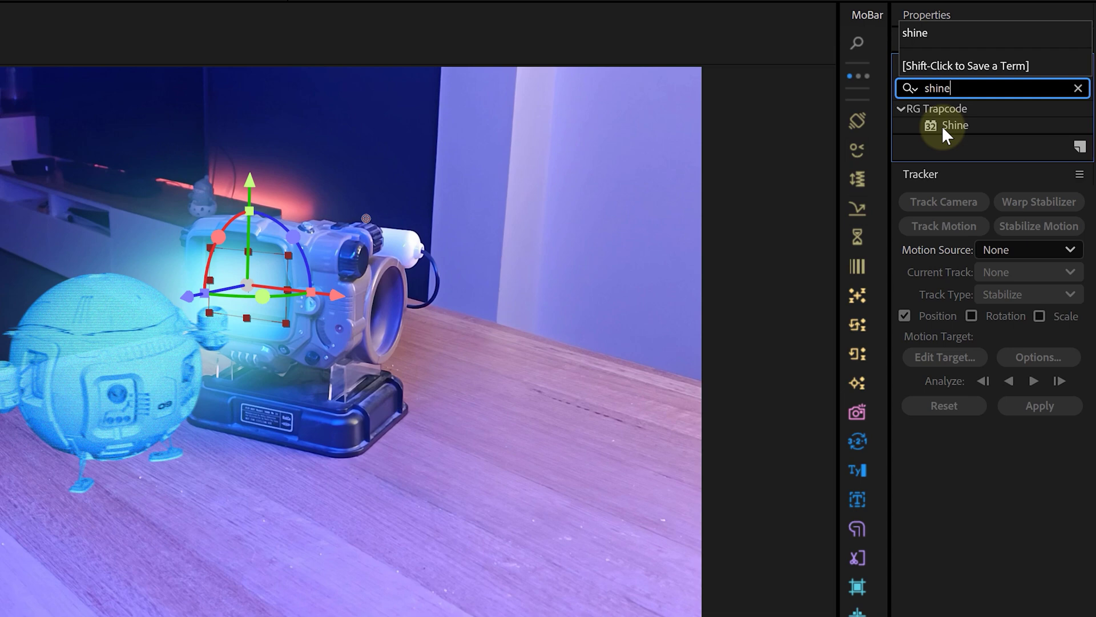
{"action": "left_click", "coordinate": [967, 128]}
{"action": "double_click", "coordinate": [958, 125]}
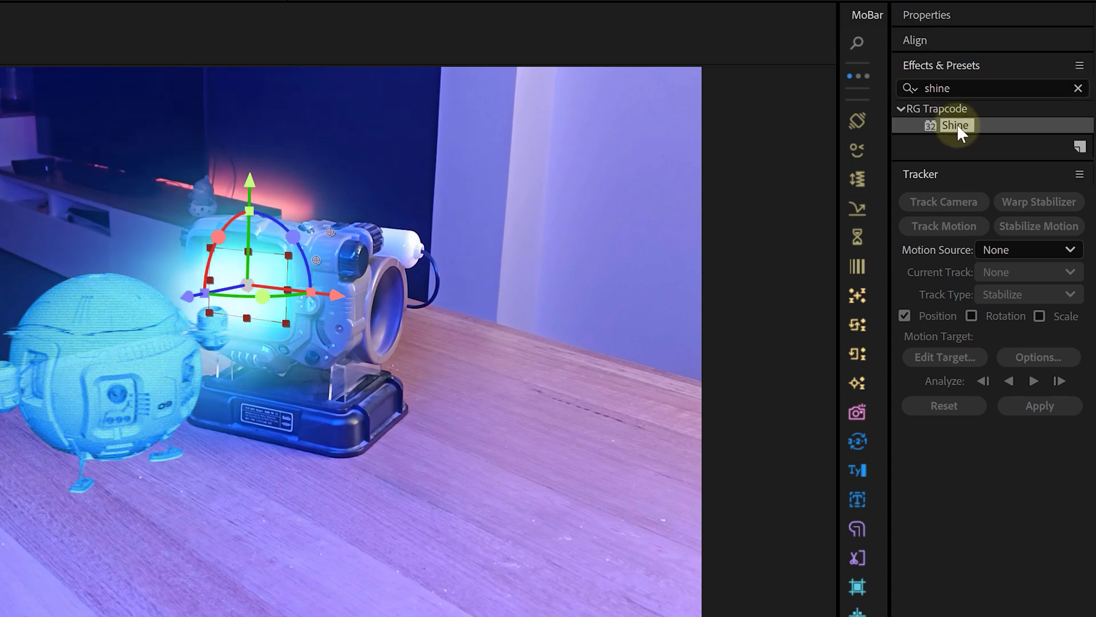
- Search 'deep gl' and apply Deep Glow to the Spaceship Hologram layer
{"action": "double_click", "coordinate": [945, 88]}
{"action": "type", "text": "deep gl"}
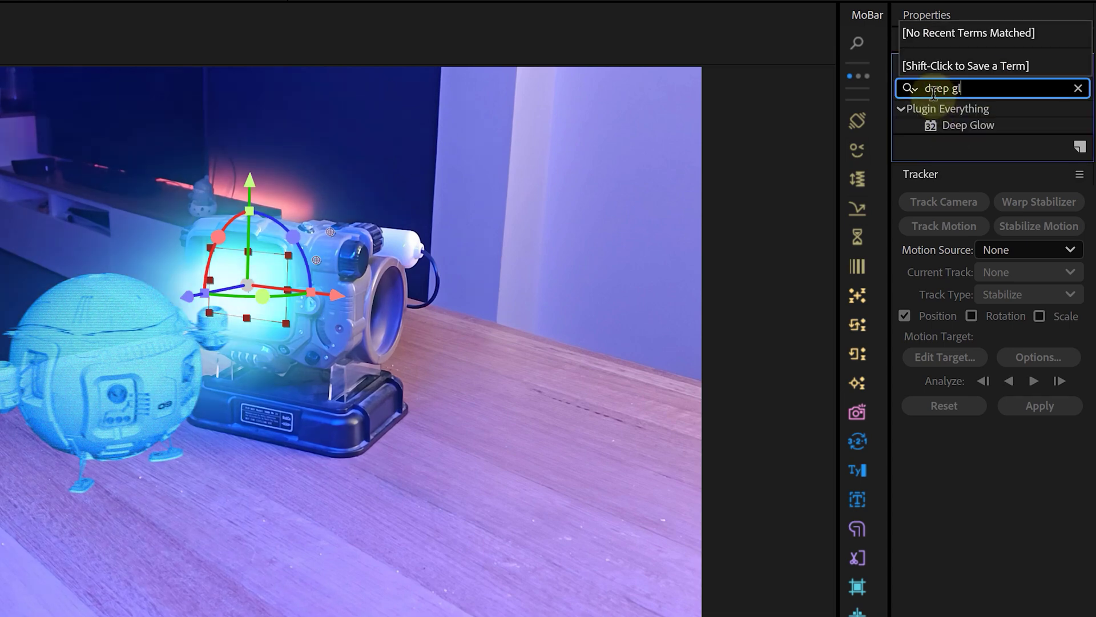
{"action": "left_click", "coordinate": [954, 125]}
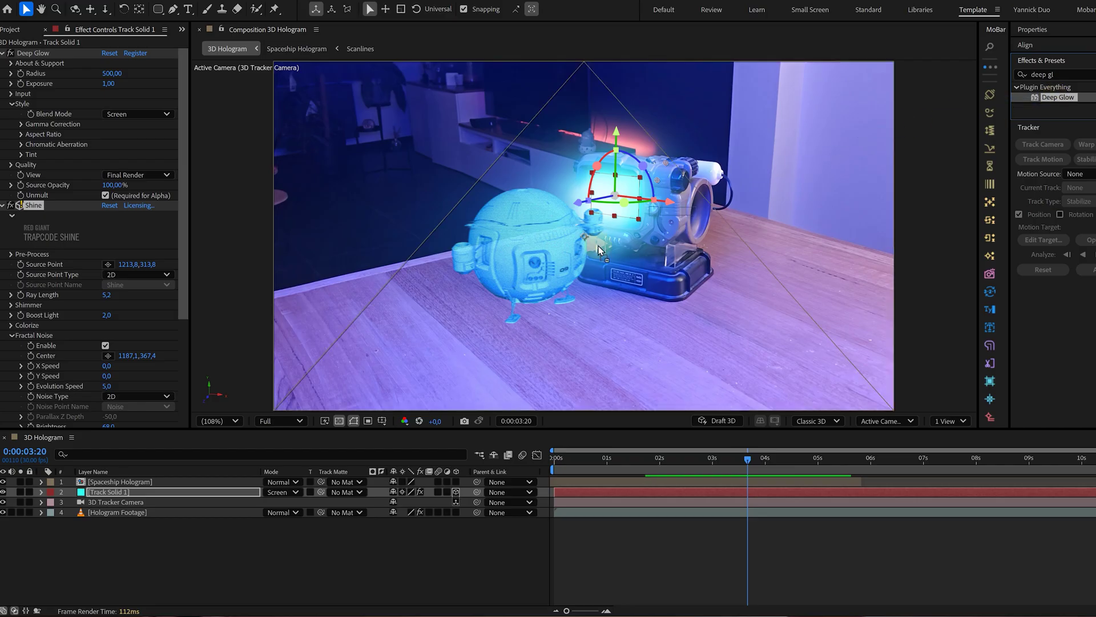
{"action": "left_click", "coordinate": [122, 484]}
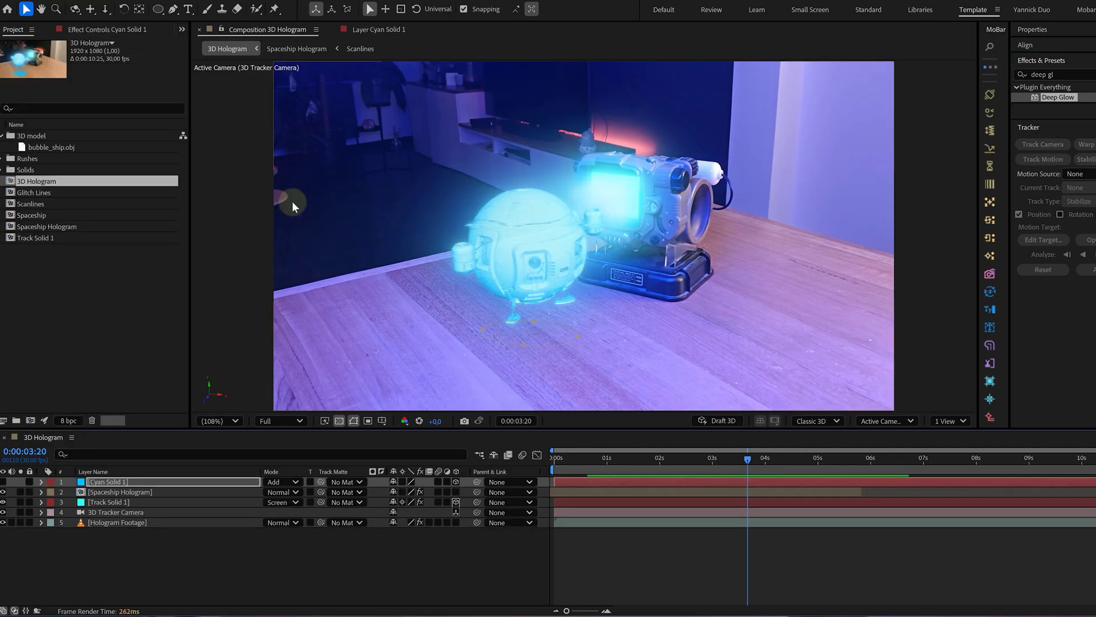
- Toggle Cyan Solid 1's visibility on and off to compare the result
{"action": "left_click", "coordinate": [3, 482]}
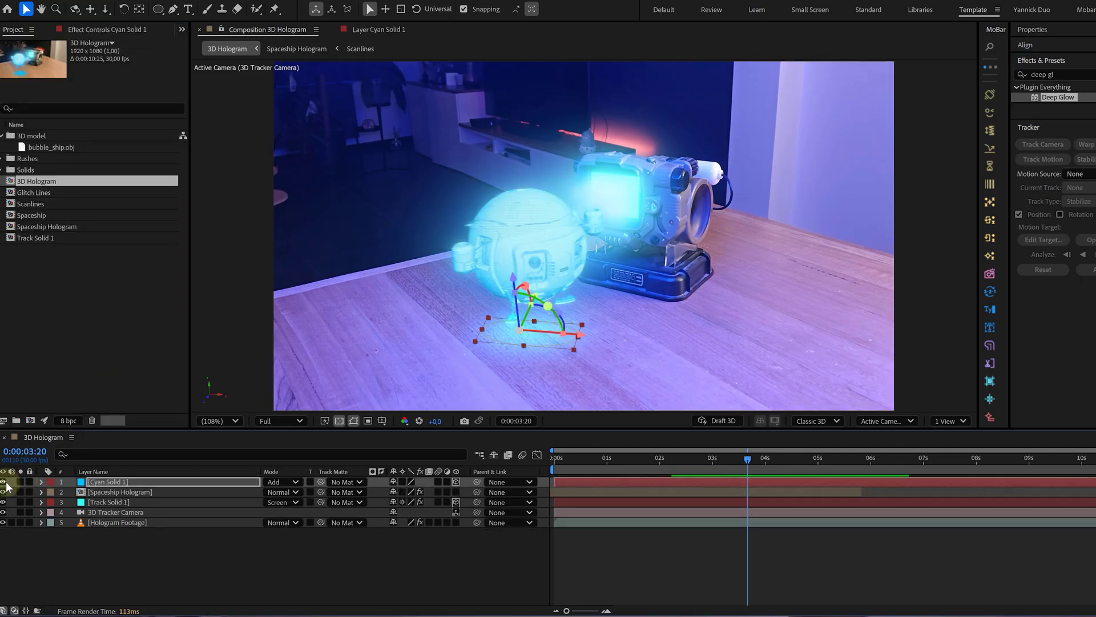
{"action": "left_click", "coordinate": [4, 482]}
{"action": "left_click", "coordinate": [4, 481]}
{"action": "left_click", "coordinate": [4, 482]}
{"action": "left_click", "coordinate": [4, 482]}
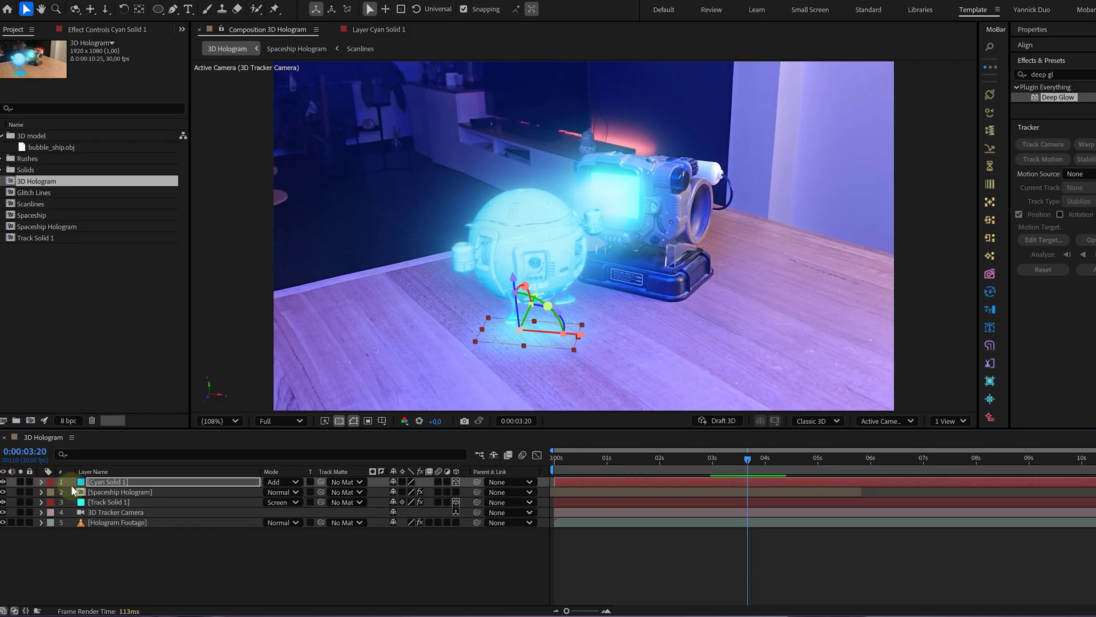
- Draw a rectangle mask around the Spaceship Hologram and feather it 127 pixels
{"action": "left_click", "coordinate": [99, 493]}
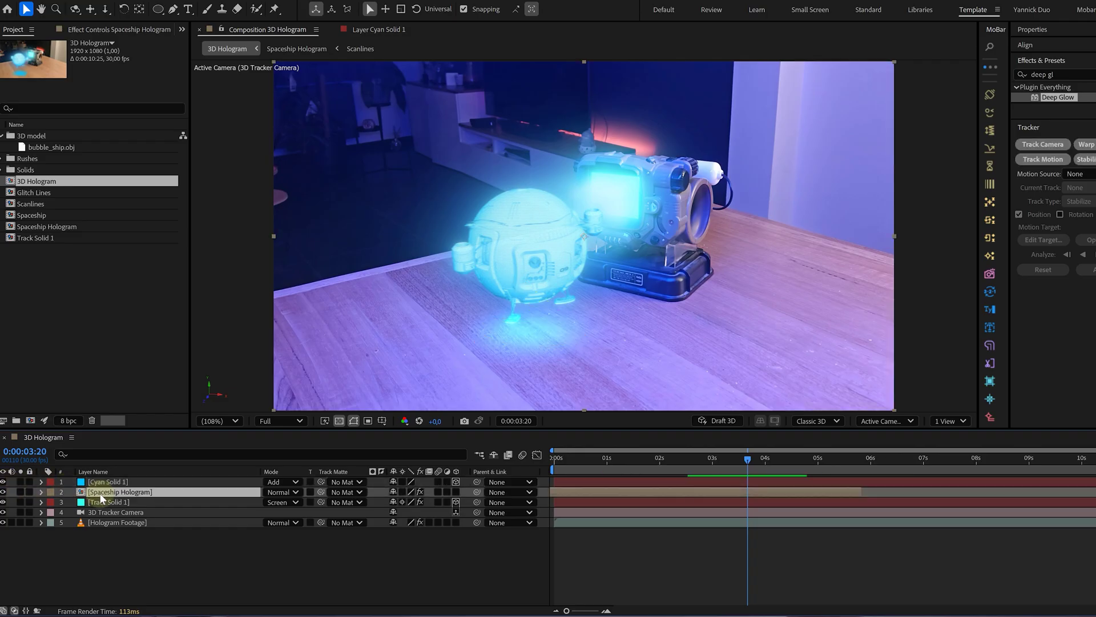
{"action": "key", "text": "q"}
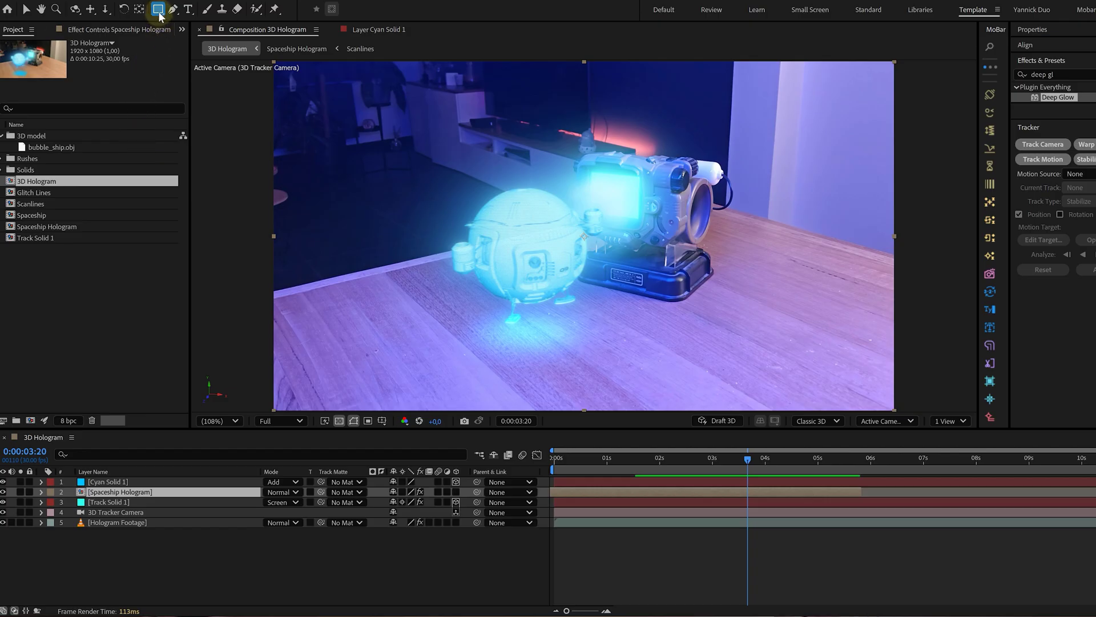
{"action": "left_click_drag", "start_coordinate": [385, 148], "coordinate": [566, 345]}
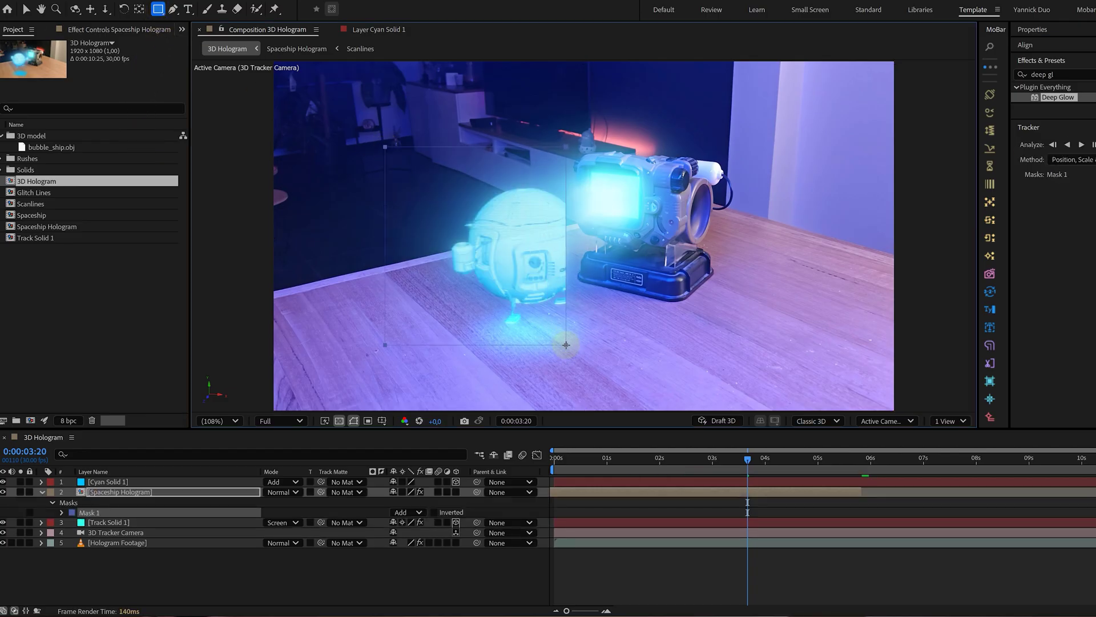
{"action": "key", "text": "f"}
{"action": "left_click_drag", "start_coordinate": [408, 512], "coordinate": [477, 513]}
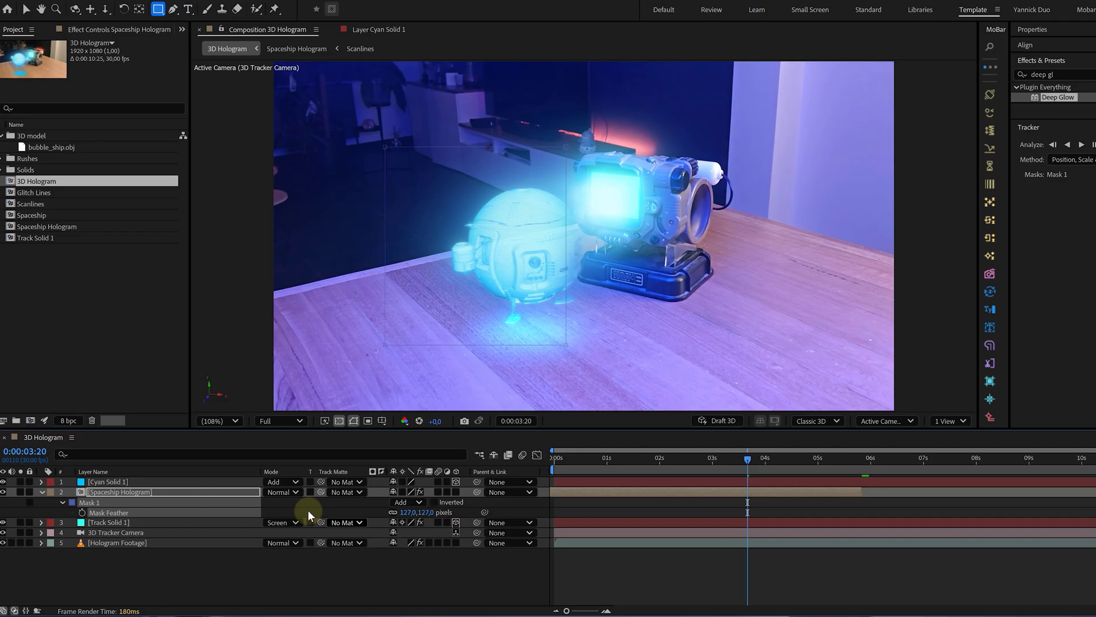
- Set the Spaceship Hologram layer's blend mode to Screen
{"action": "left_click", "coordinate": [281, 491]}
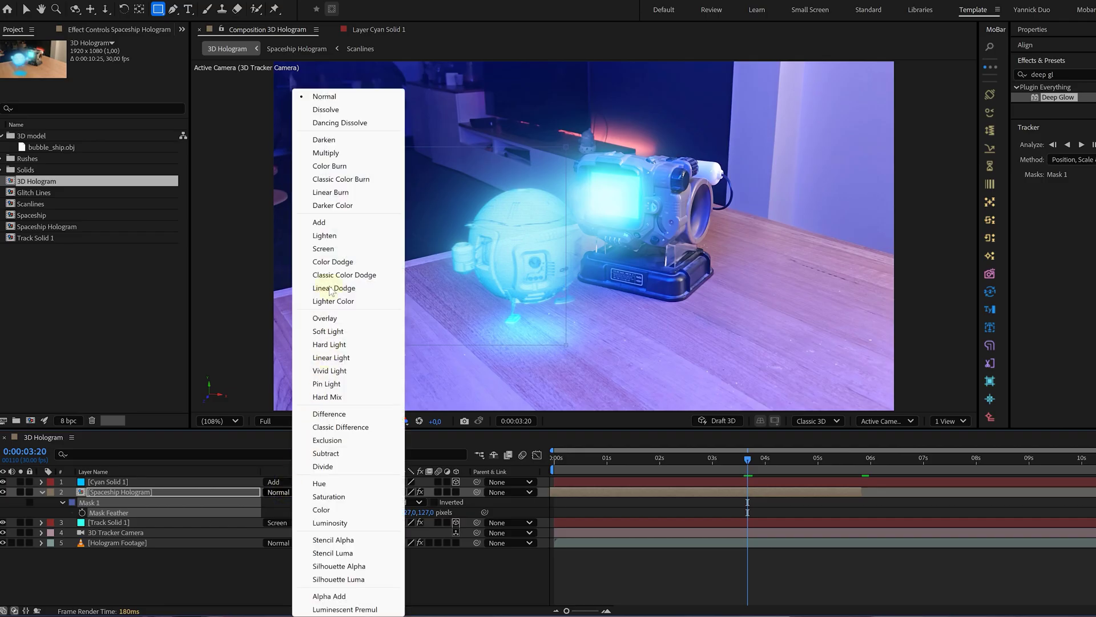
{"action": "left_click", "coordinate": [323, 249]}
{"action": "key", "text": "v"}
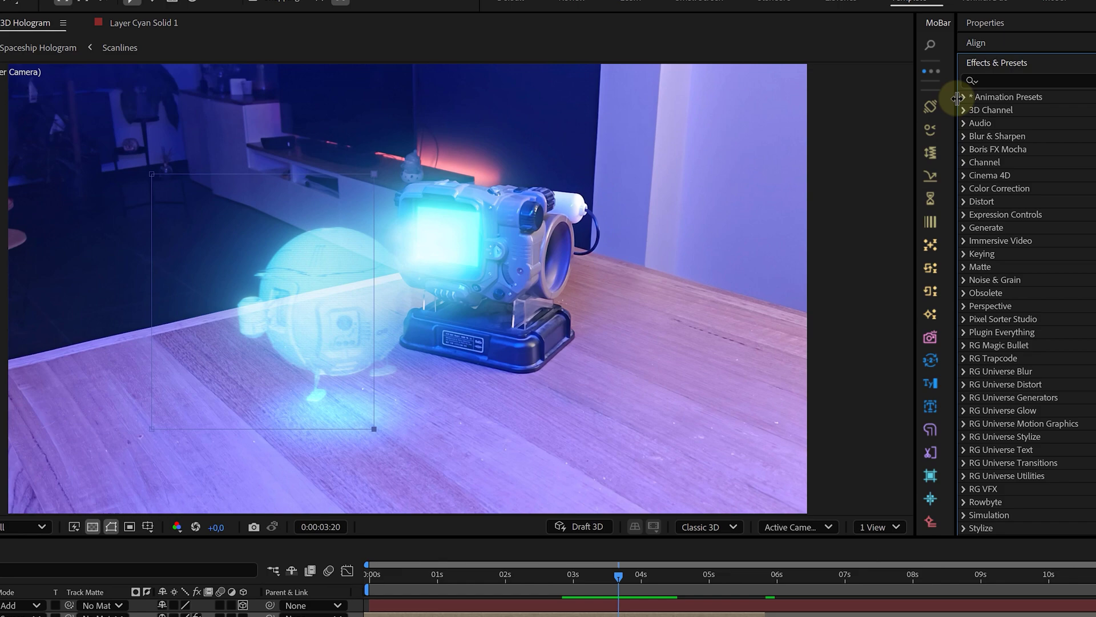
- Apply the Behaviors preset Opacity Flash - random to the Spaceship Hologram
{"action": "left_click", "coordinate": [961, 97]}
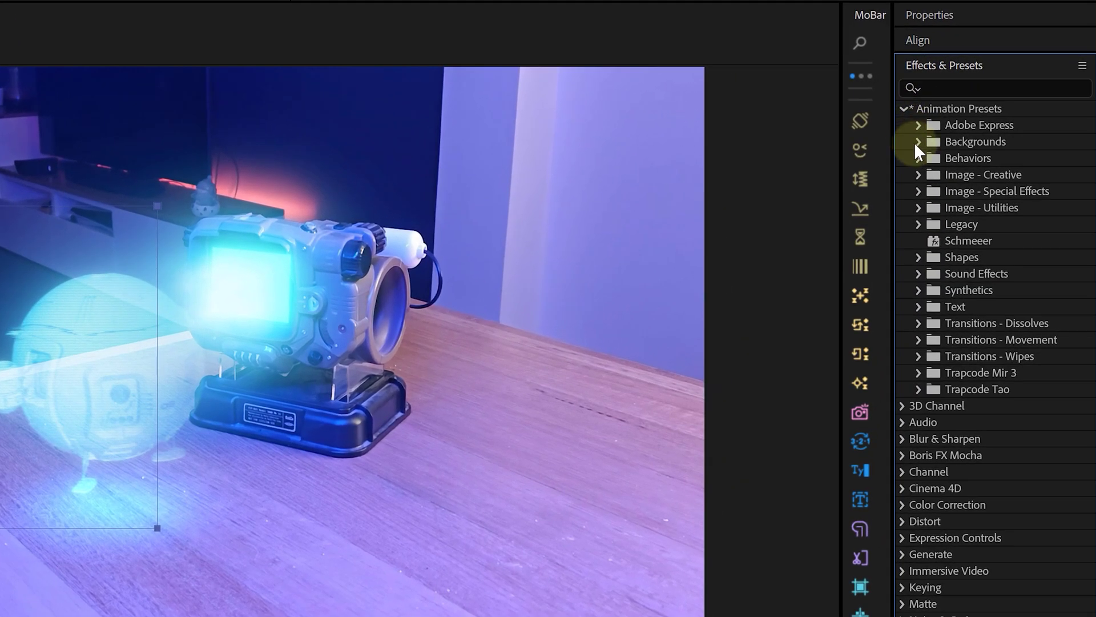
{"action": "left_click", "coordinate": [918, 158]}
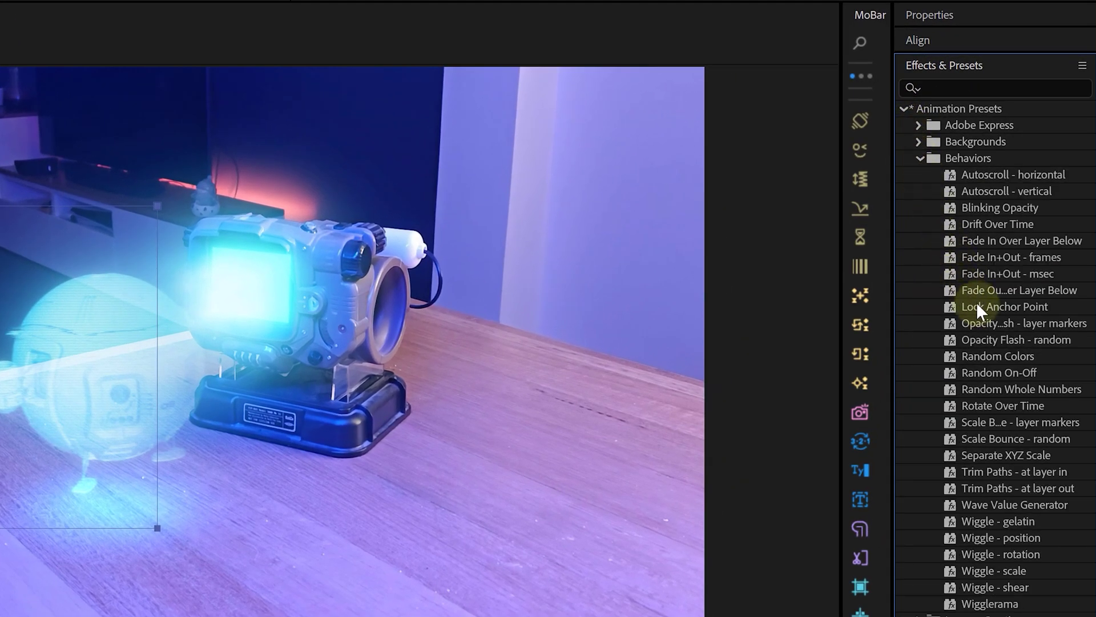
{"action": "left_click", "coordinate": [1002, 340]}
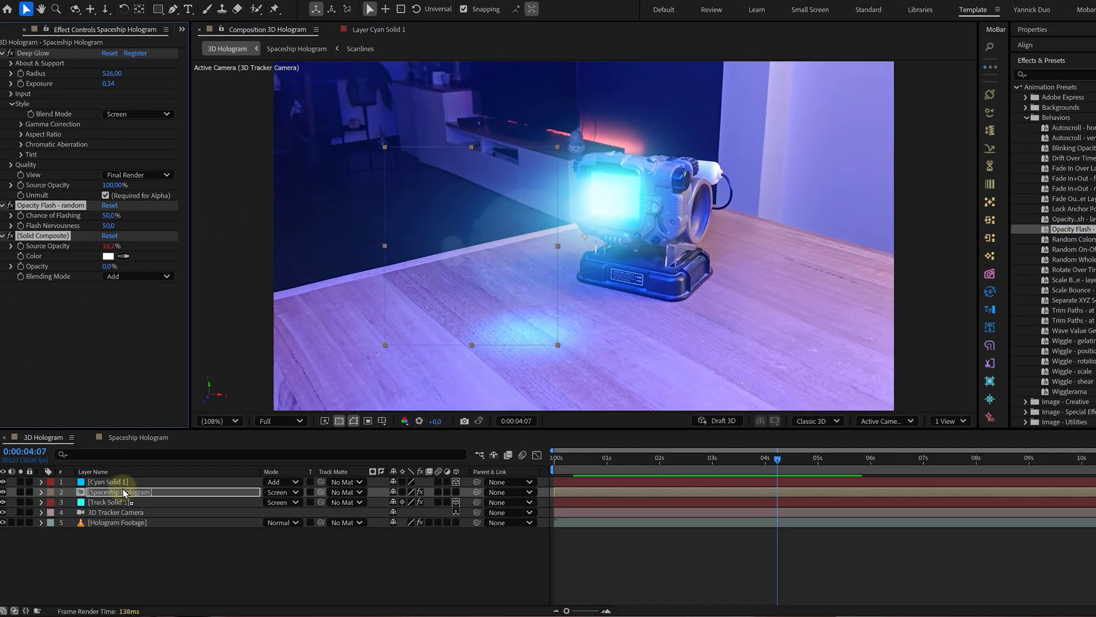
- Reveal and edit the layer's Source Opacity expression
{"action": "key", "text": "u"}
{"action": "left_click", "coordinate": [714, 564]}
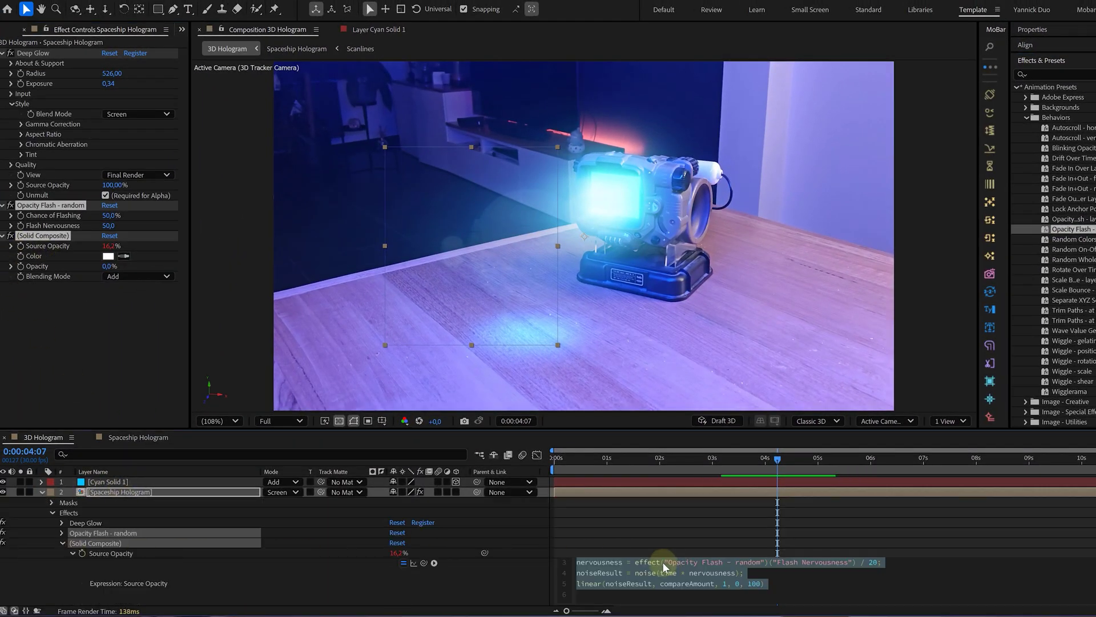
{"action": "left_click", "coordinate": [739, 583]}
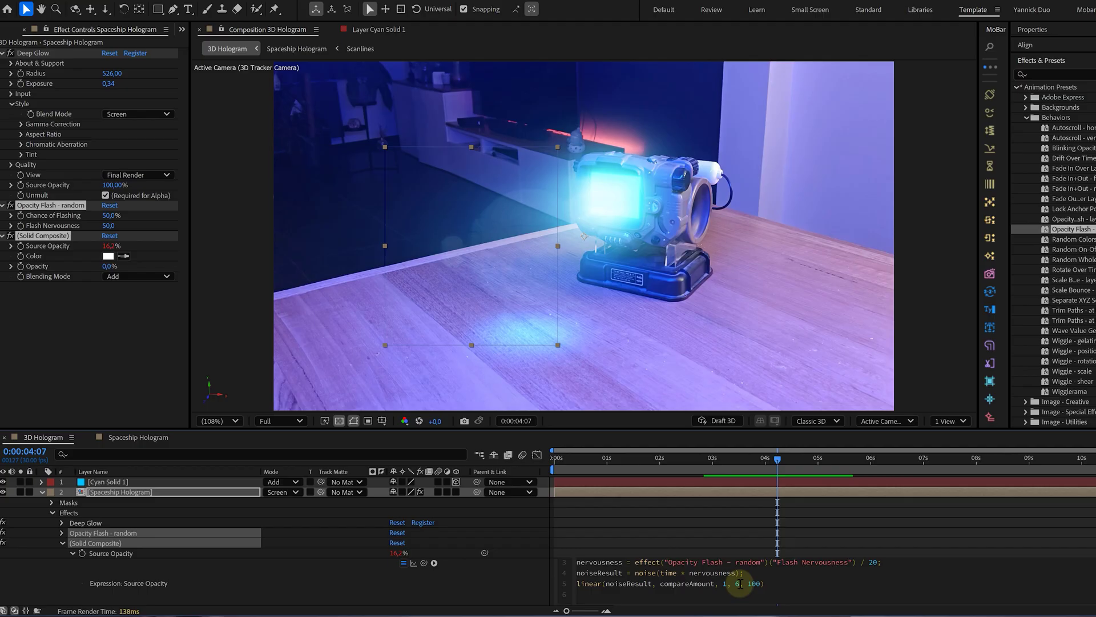